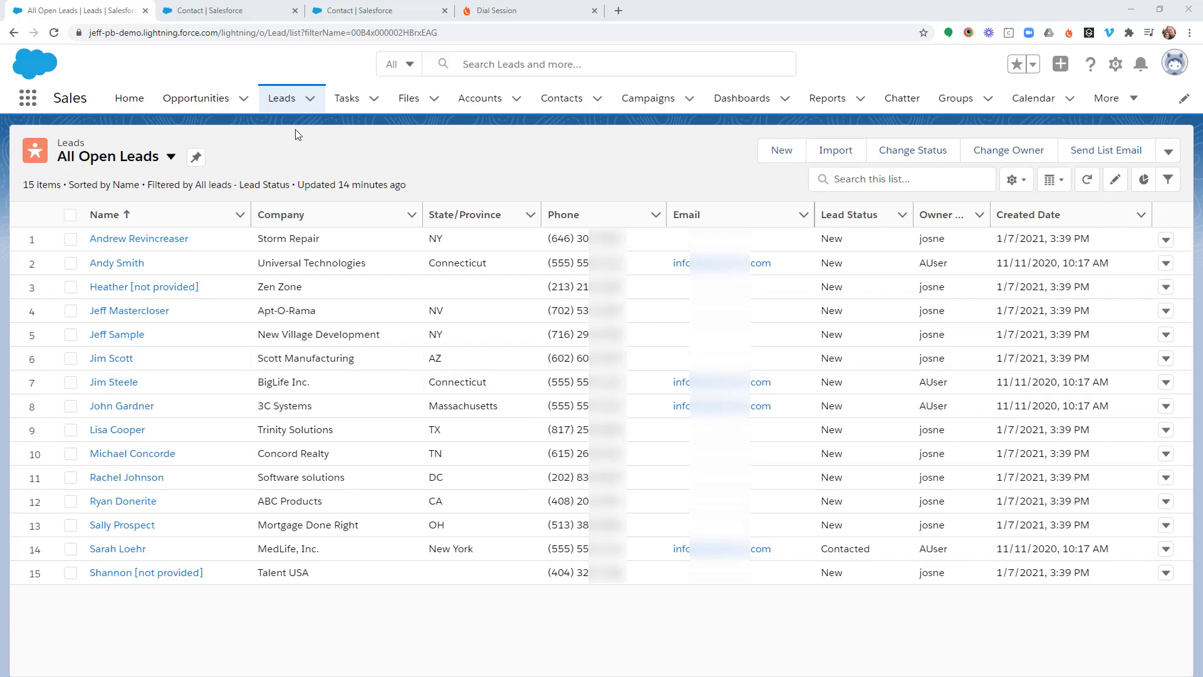
Step: Select all 15 open leads and look through the list-view and actions menus
click(70, 216)
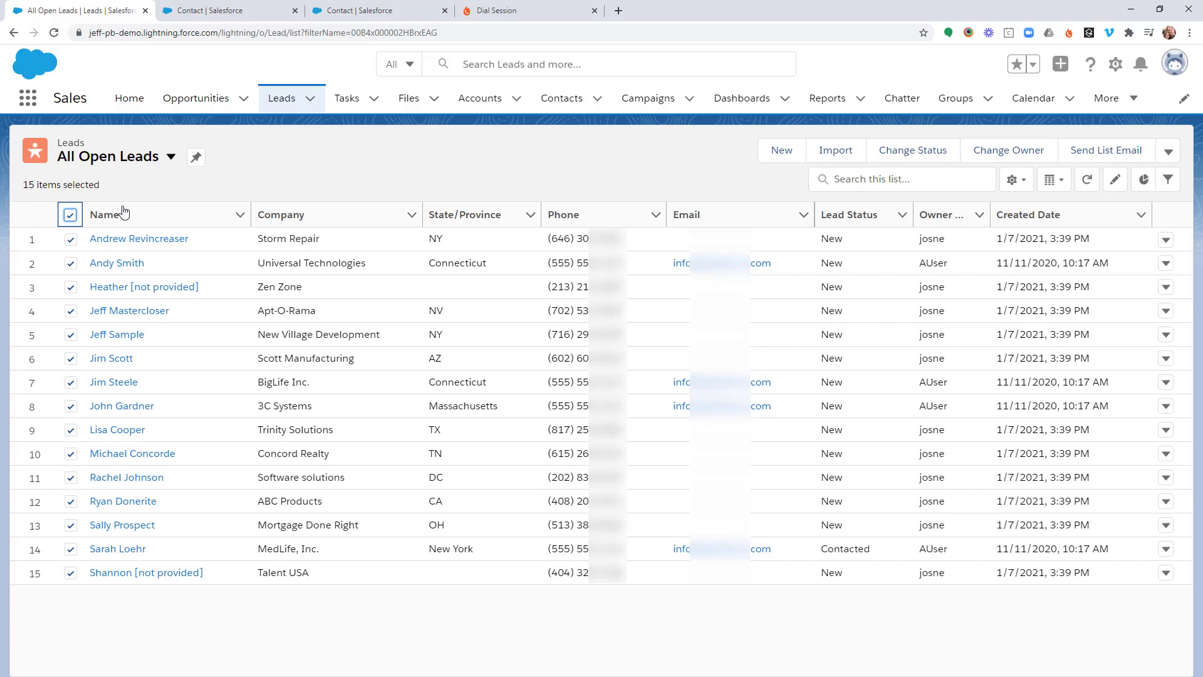
click(169, 156)
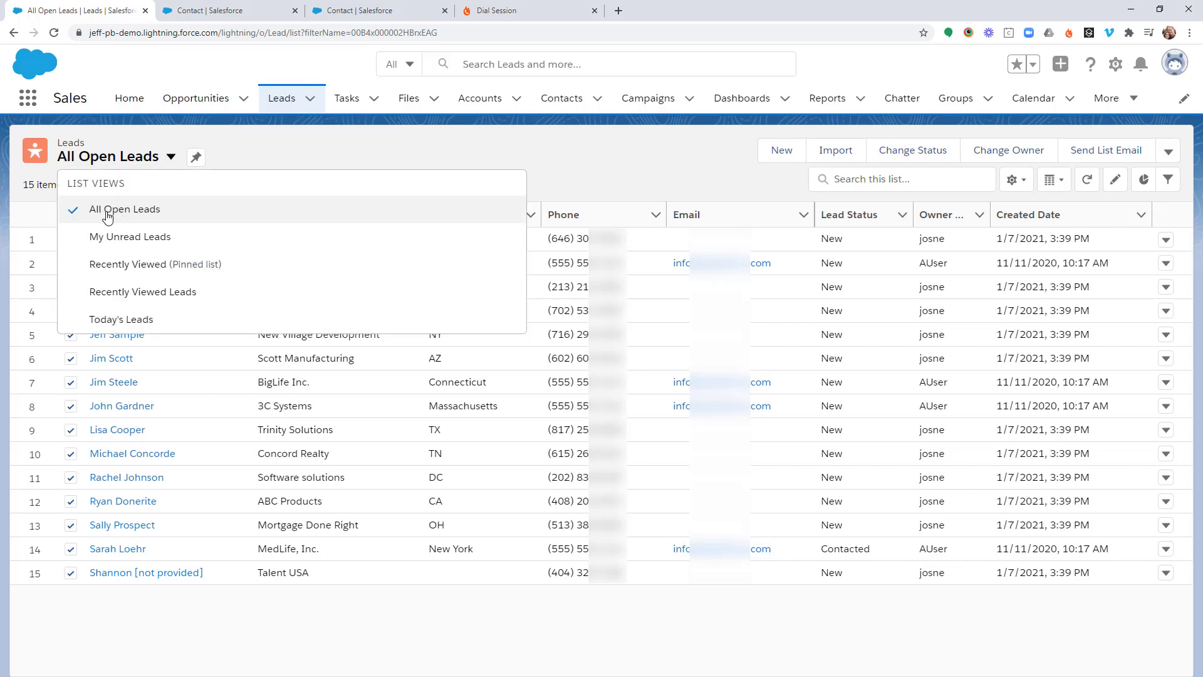
click(123, 233)
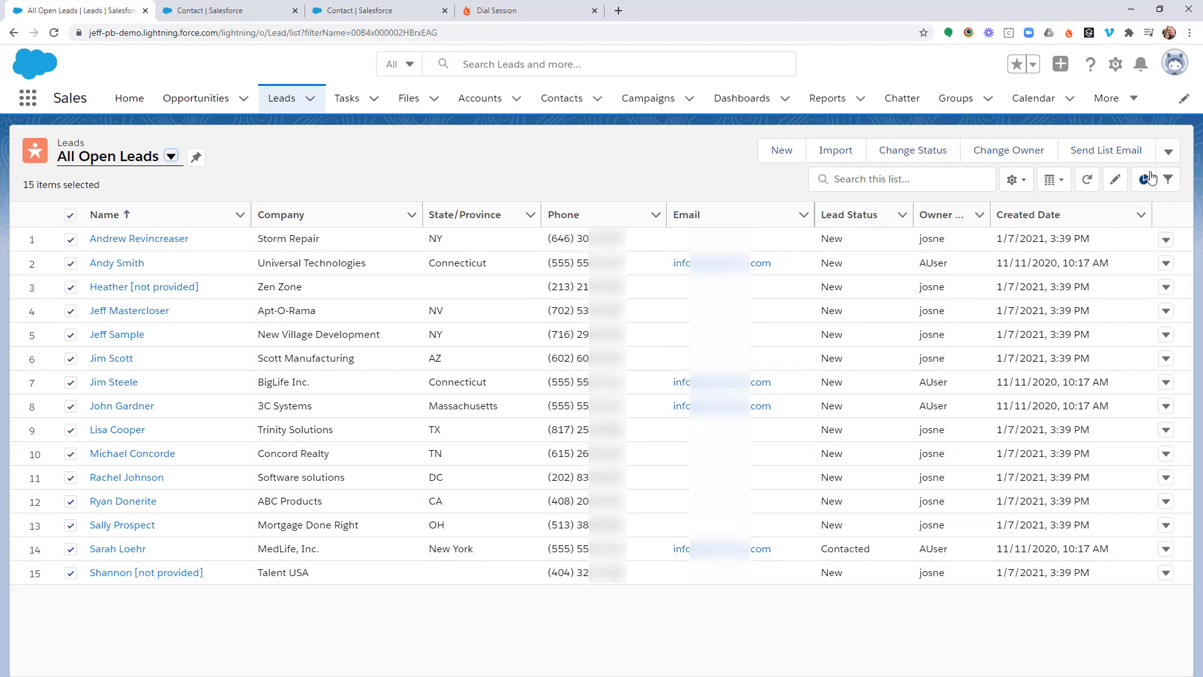
click(1167, 152)
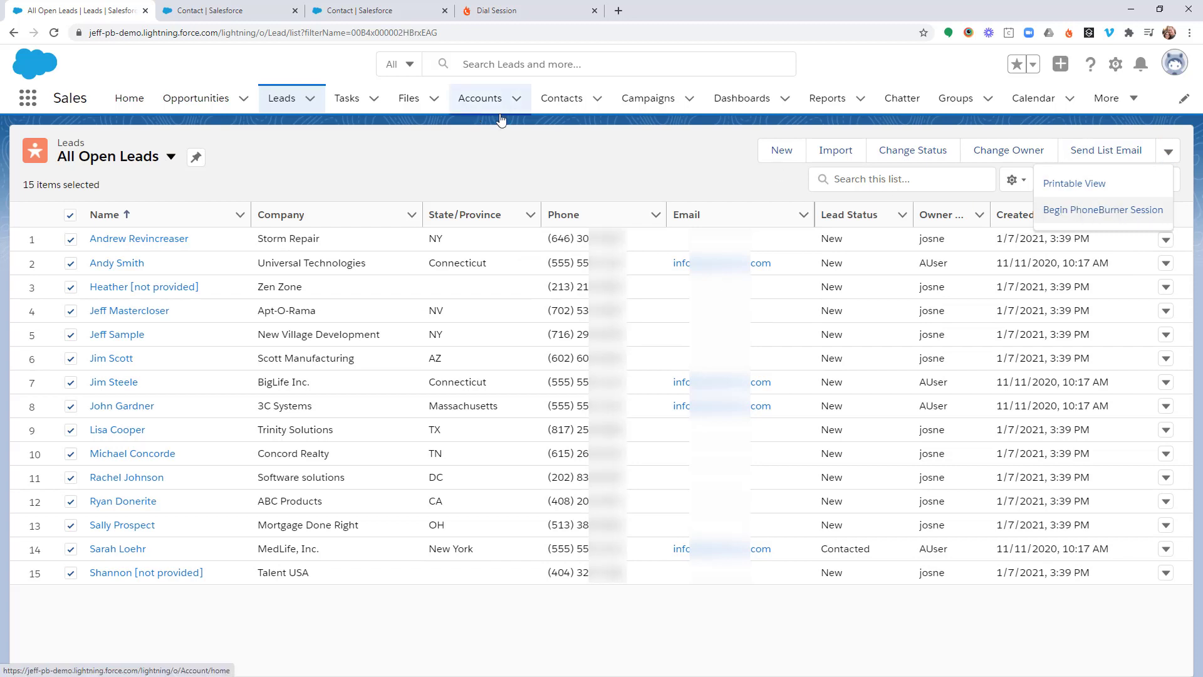
Step: Switch to the All Contacts view, select all 29 contacts, and launch a PhoneBurner session
click(580, 106)
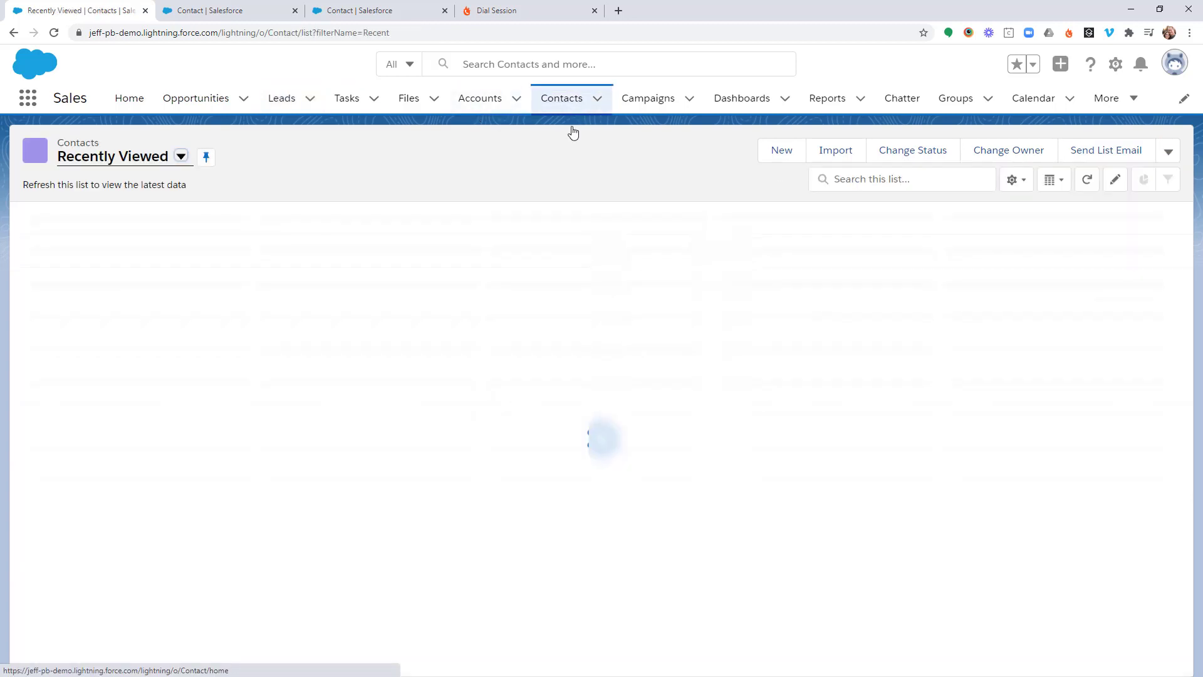
click(159, 162)
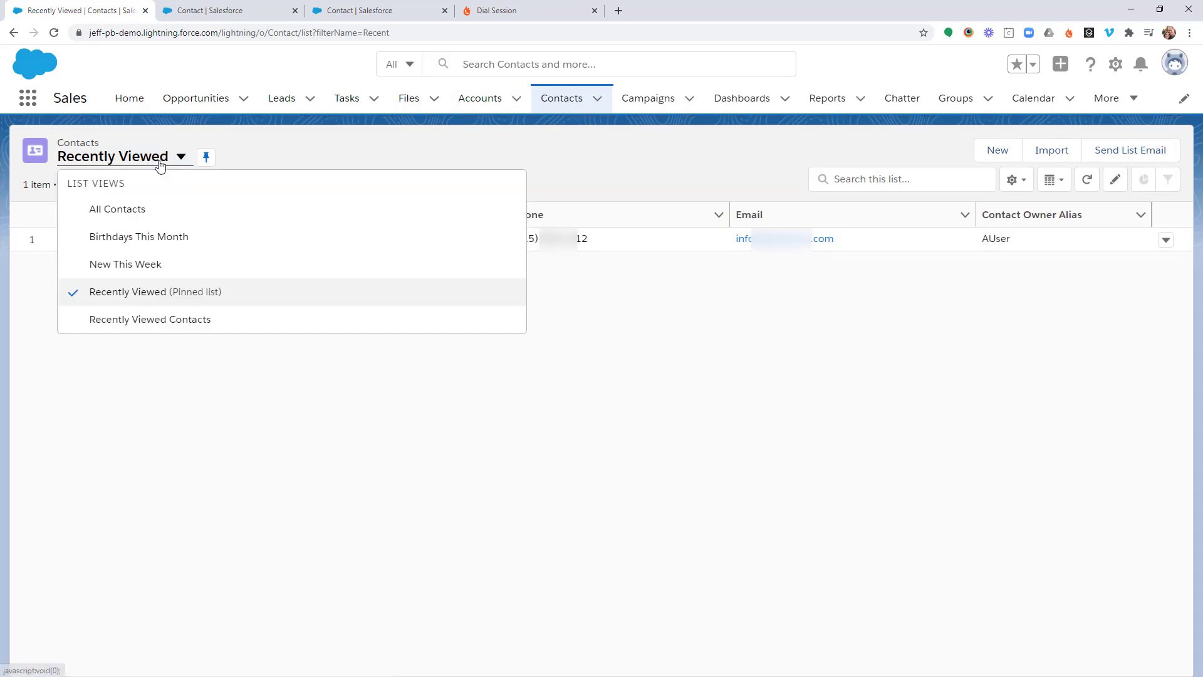
click(118, 217)
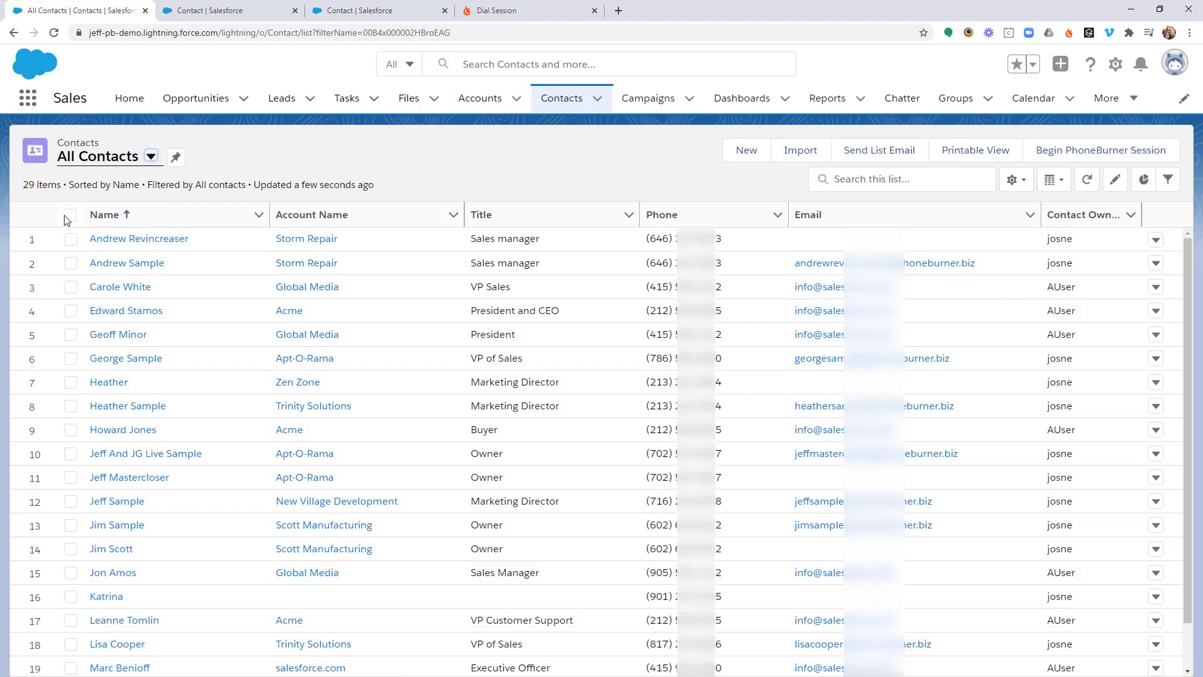
click(71, 216)
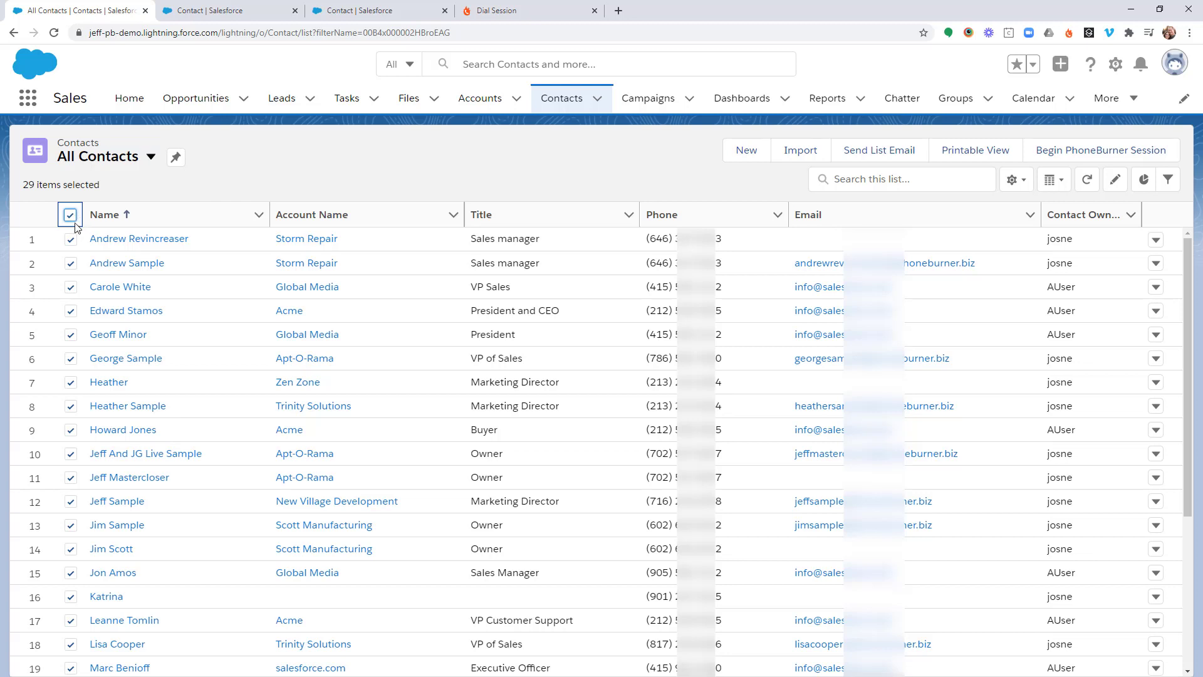
click(1077, 155)
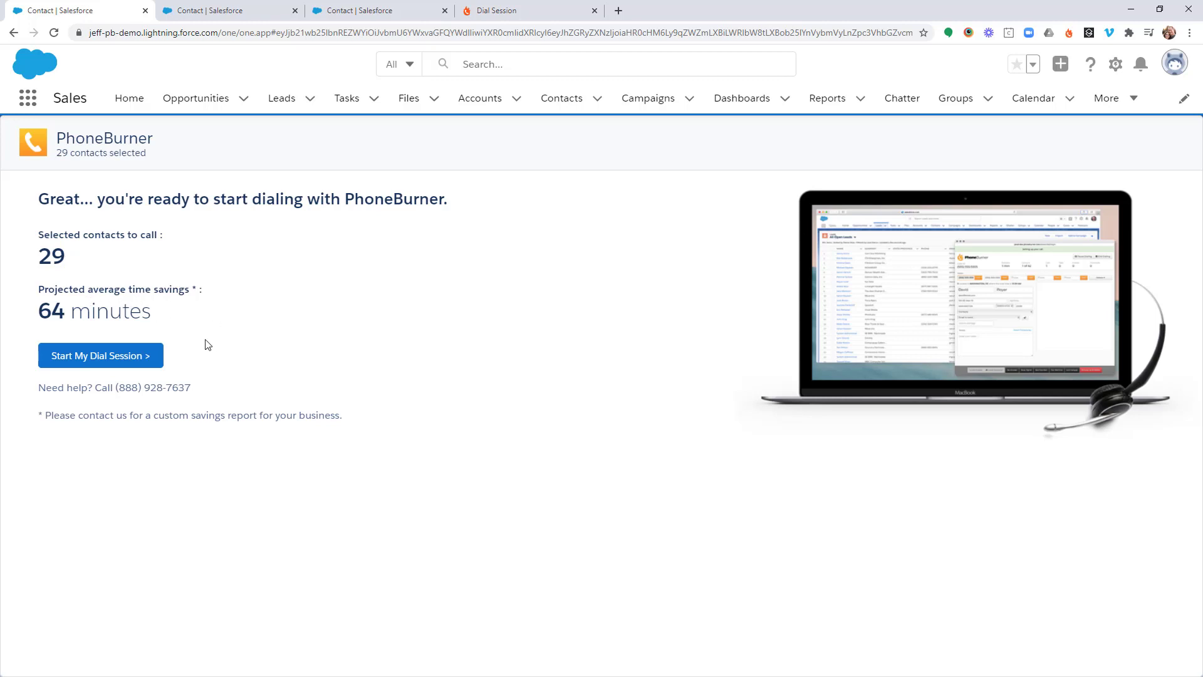
Step: Start the dial session, sign in to PhoneBurner, and continue to the session settings
click(140, 355)
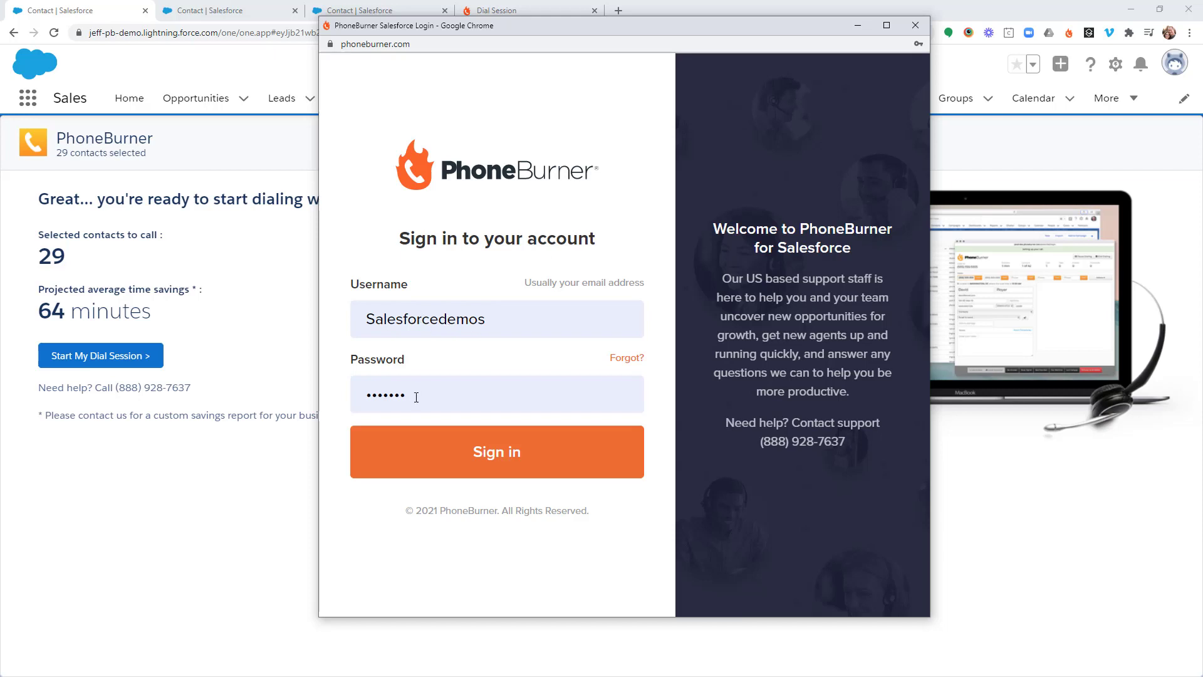
click(510, 464)
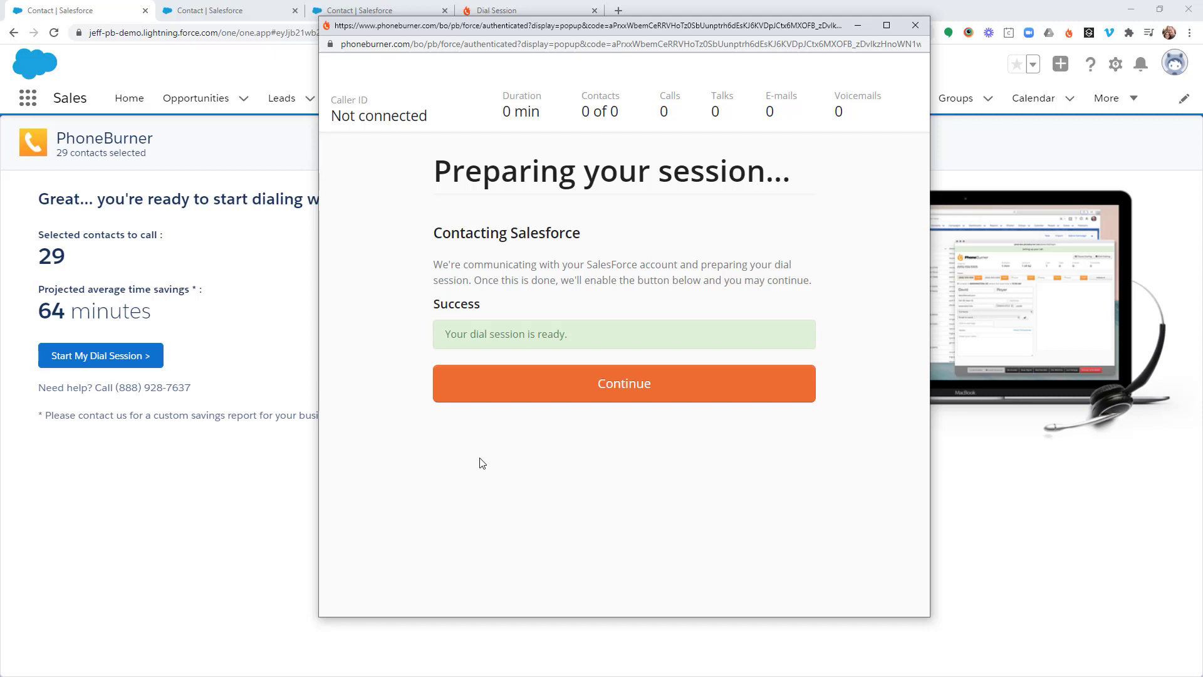
click(585, 391)
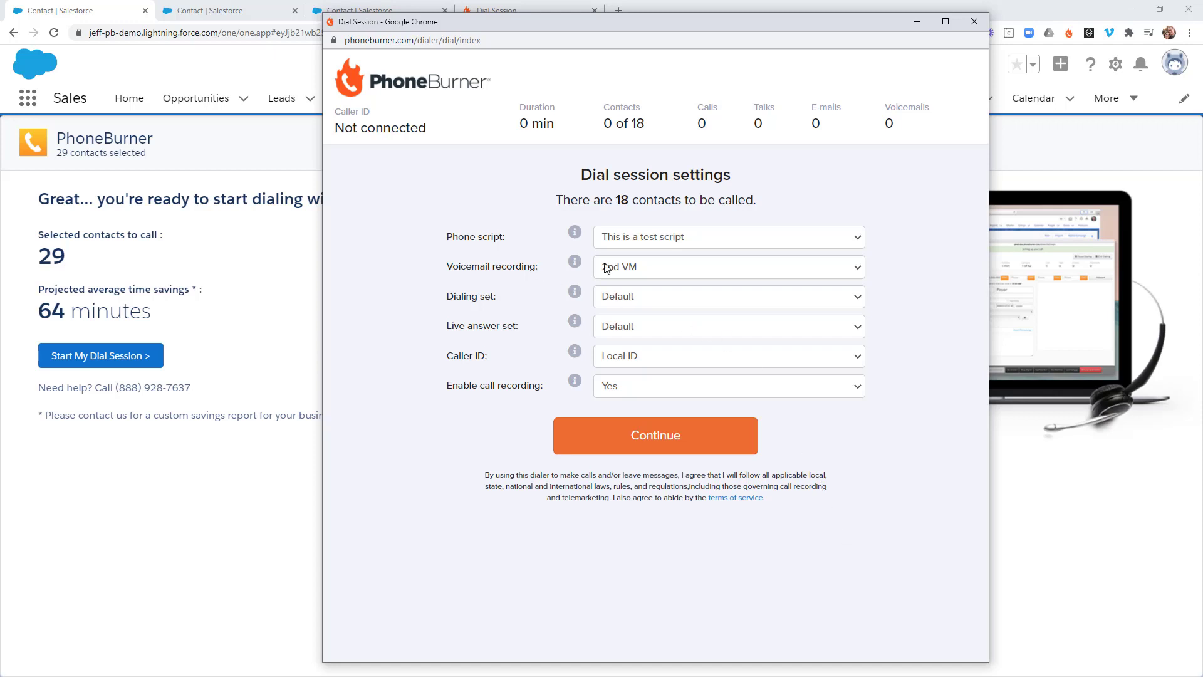
Step: Keep test script, 2nd VM voicemail, Default dialing set and Local ID caller ID, then confirm
click(709, 240)
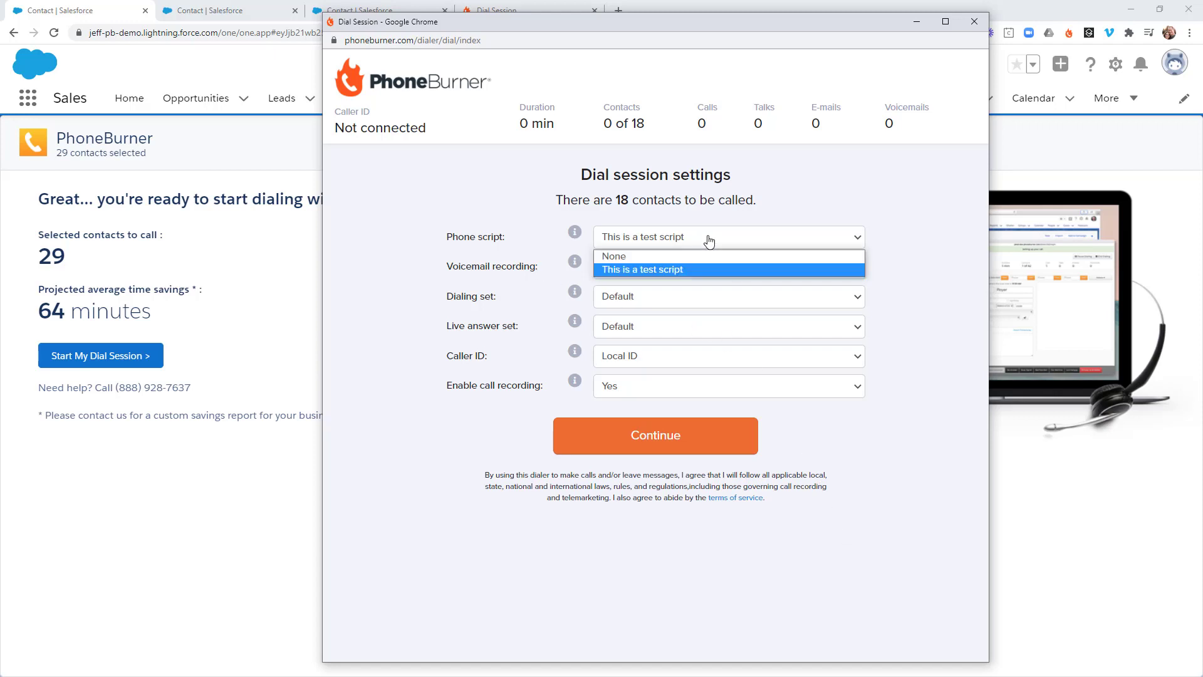
click(674, 268)
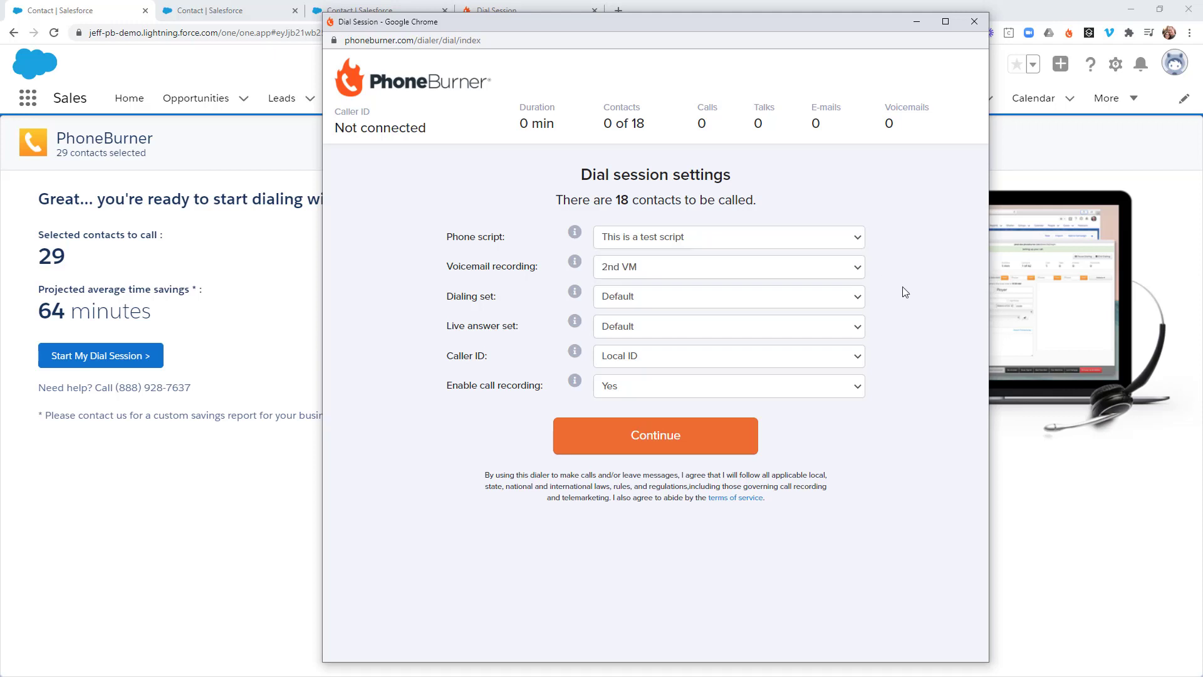
click(629, 271)
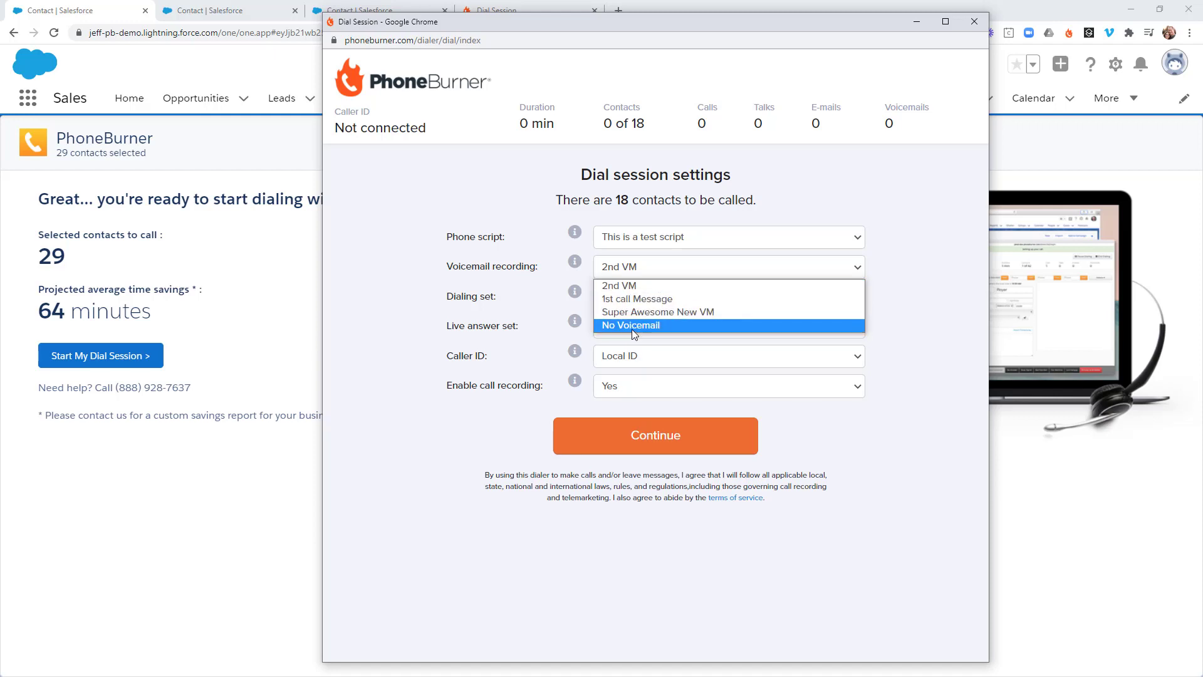
click(900, 299)
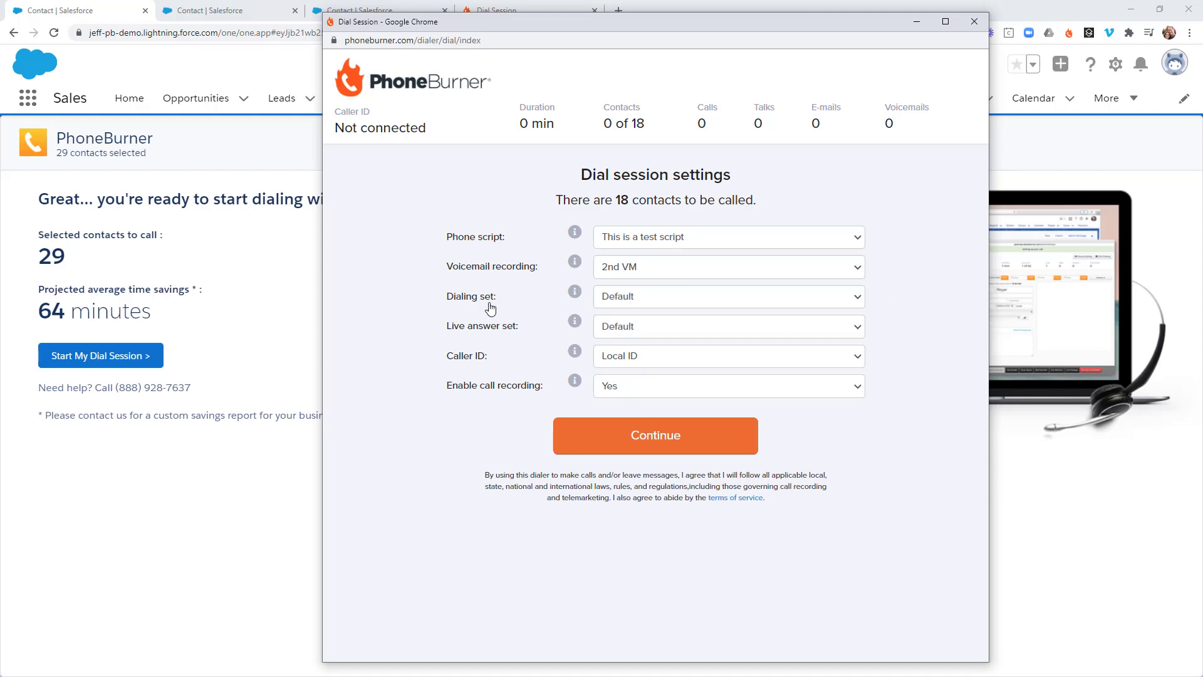
click(673, 300)
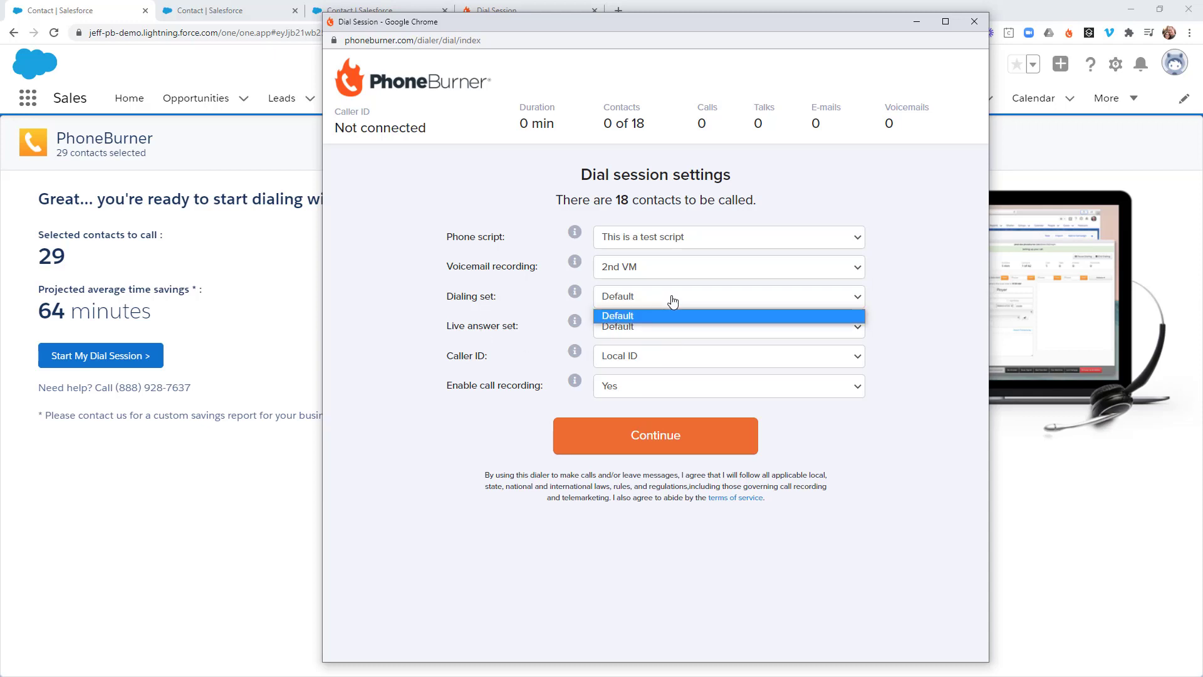
click(673, 301)
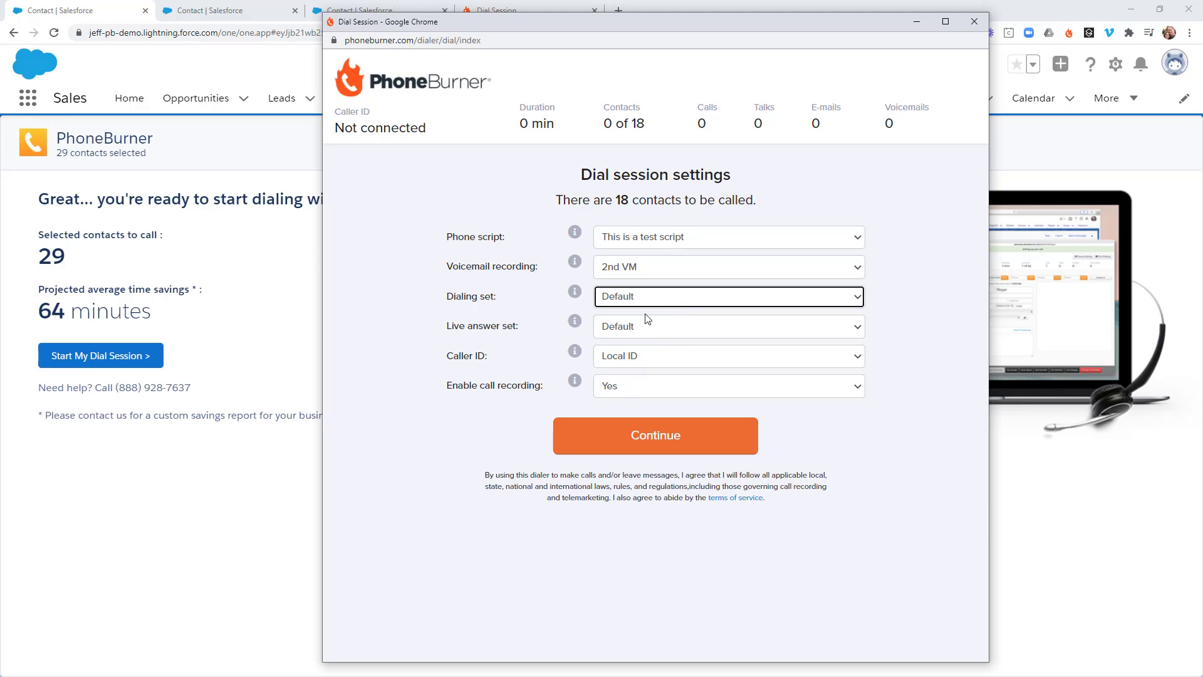
click(653, 361)
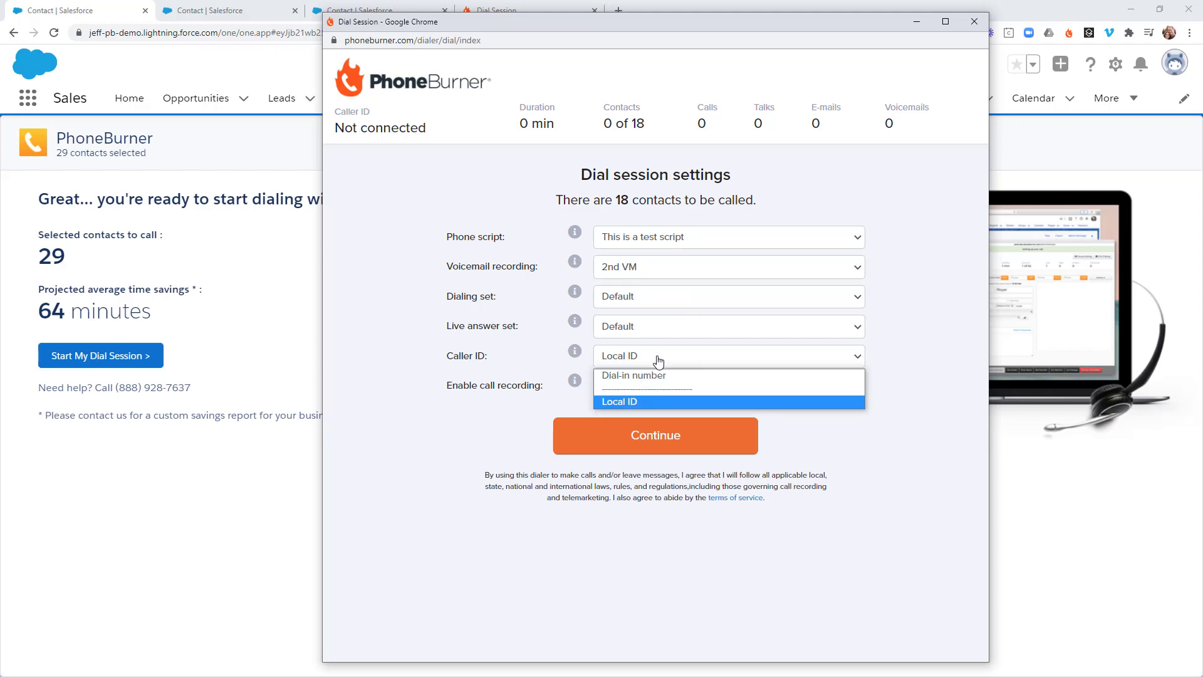
click(634, 403)
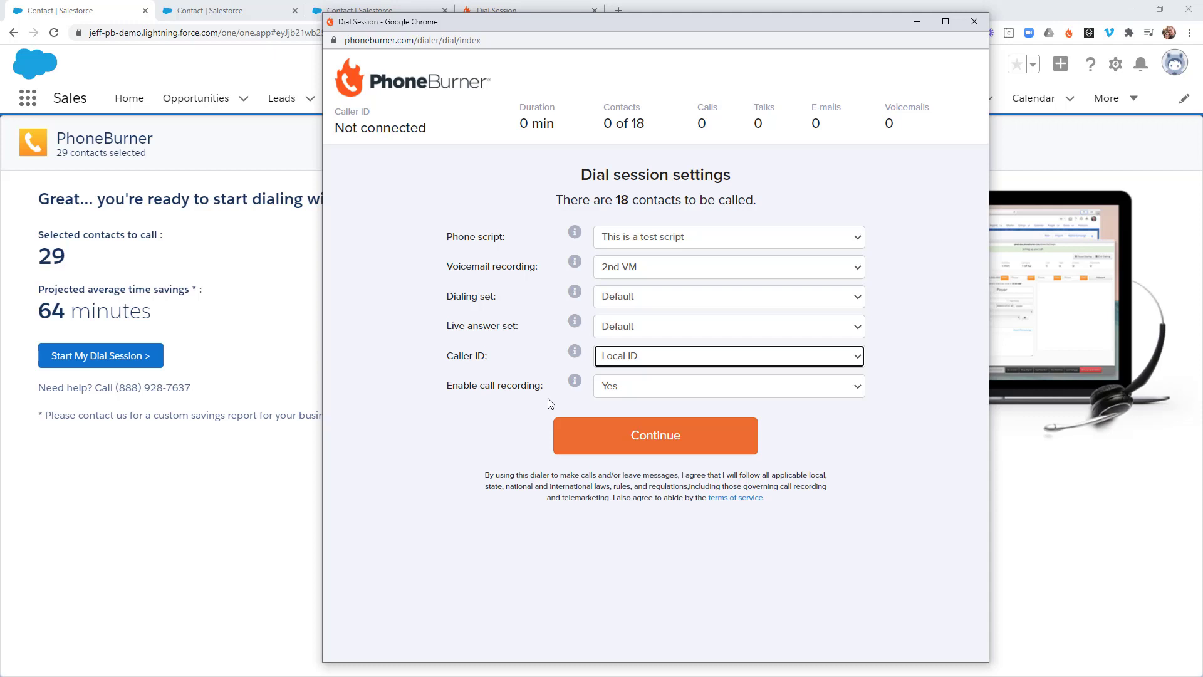
click(643, 438)
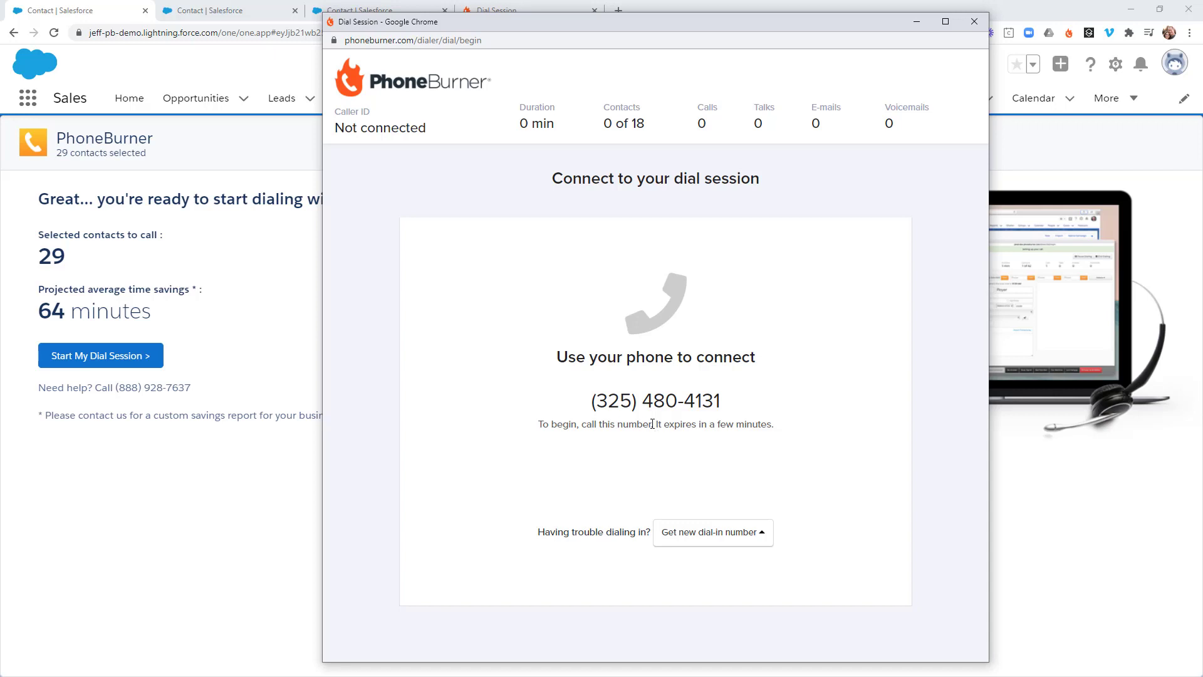
Step: Select the dial-in phone number shown for connecting the phone to the session
drag(745, 408, 596, 397)
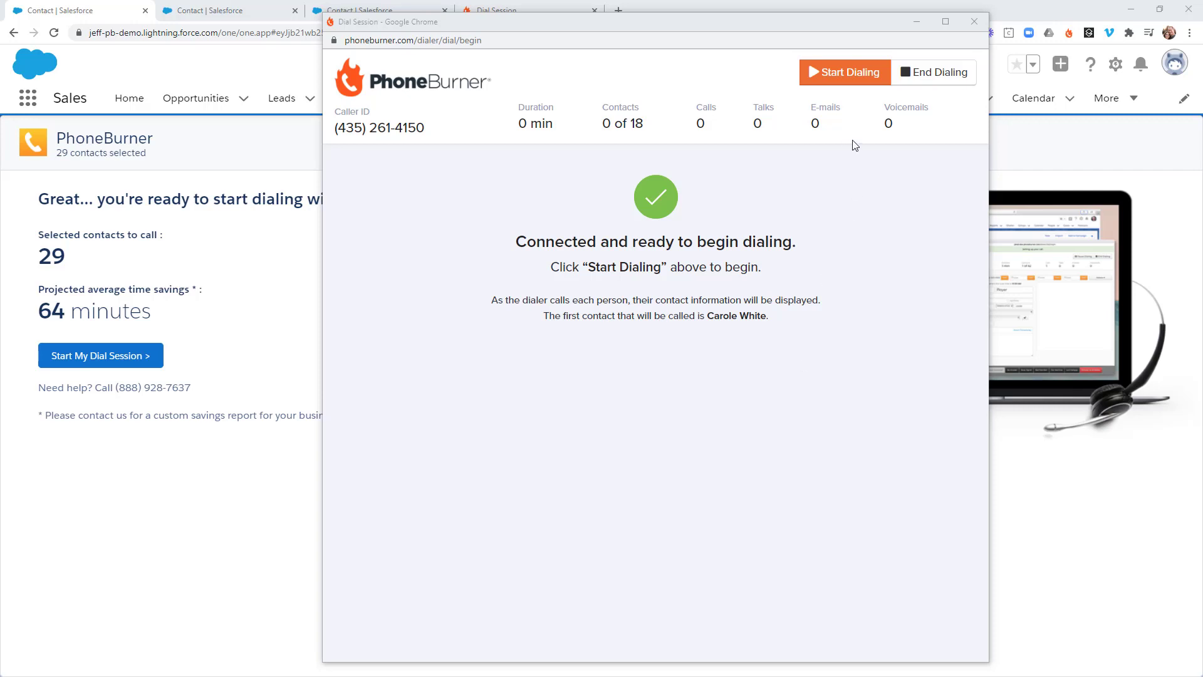
Step: Dial the first contact's mobile, mark it as a live answer, then hang up
click(847, 74)
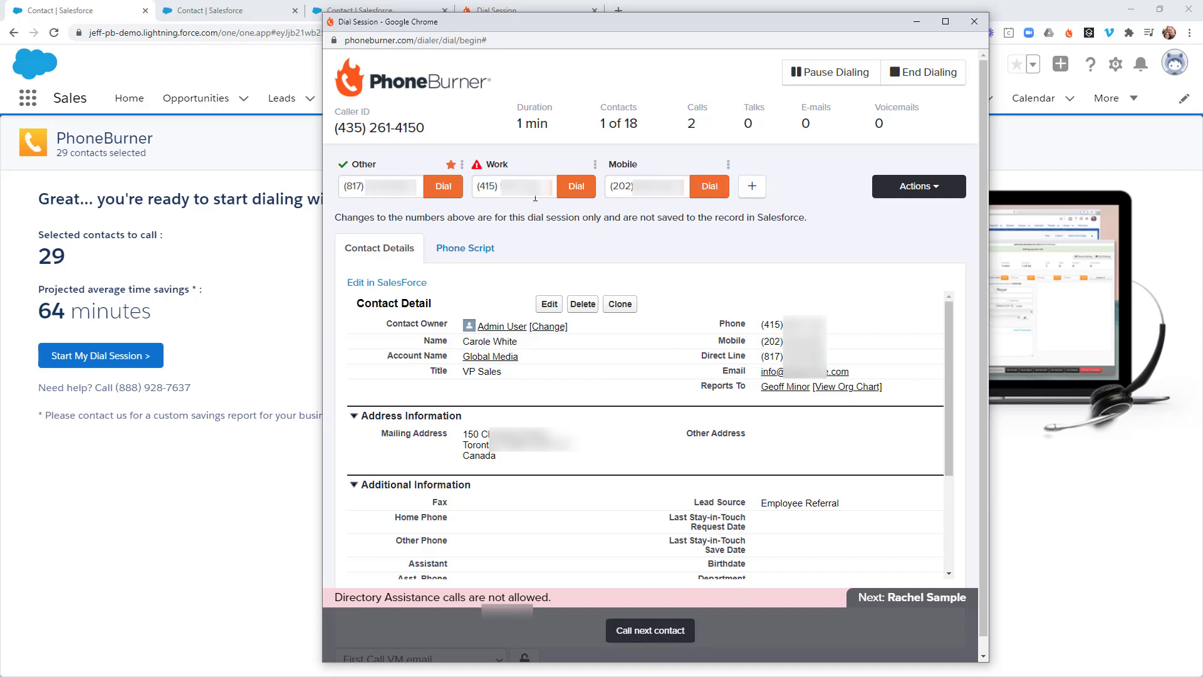
click(719, 194)
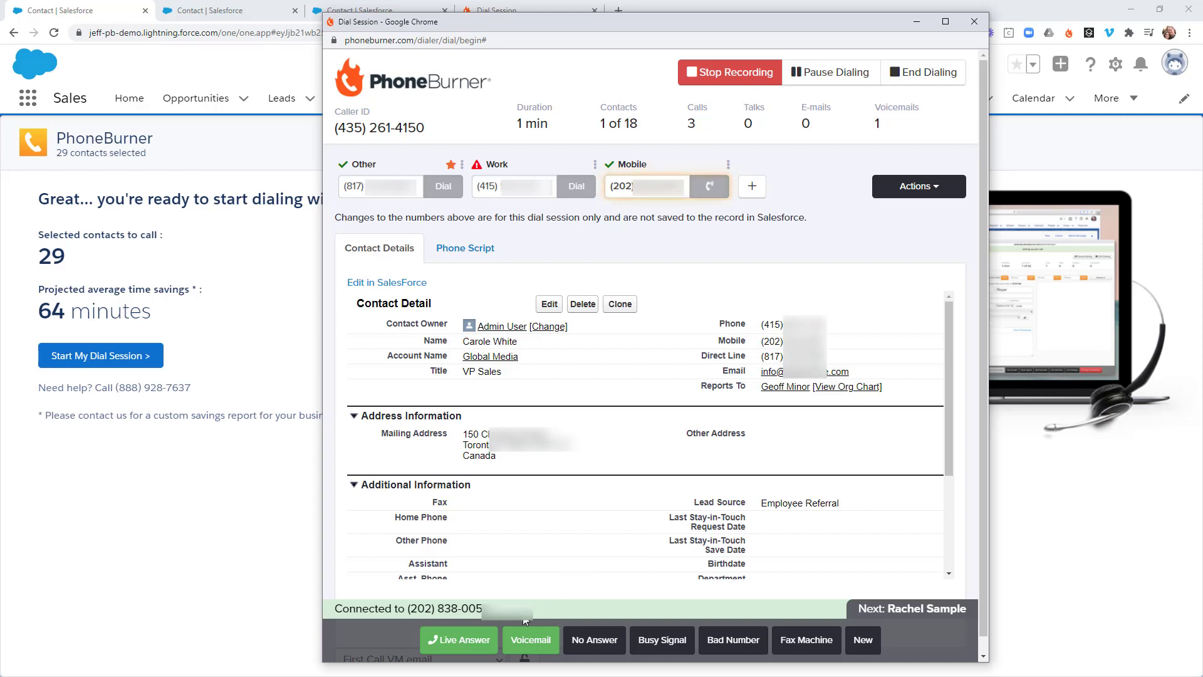
click(473, 643)
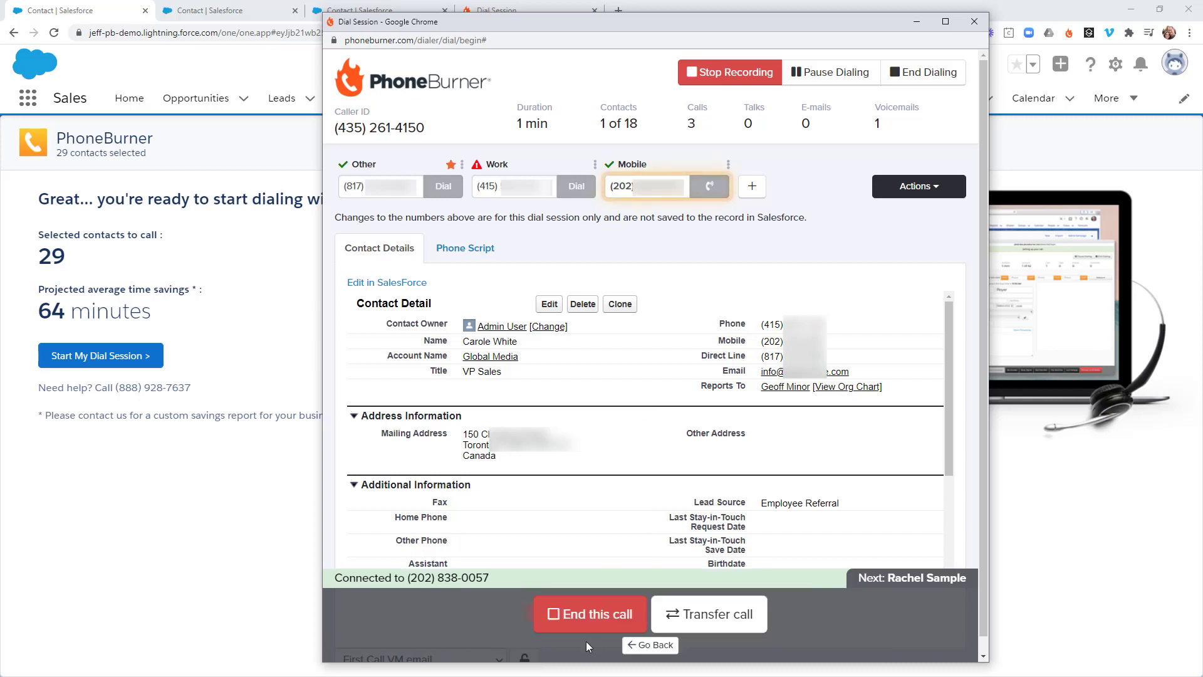
click(586, 617)
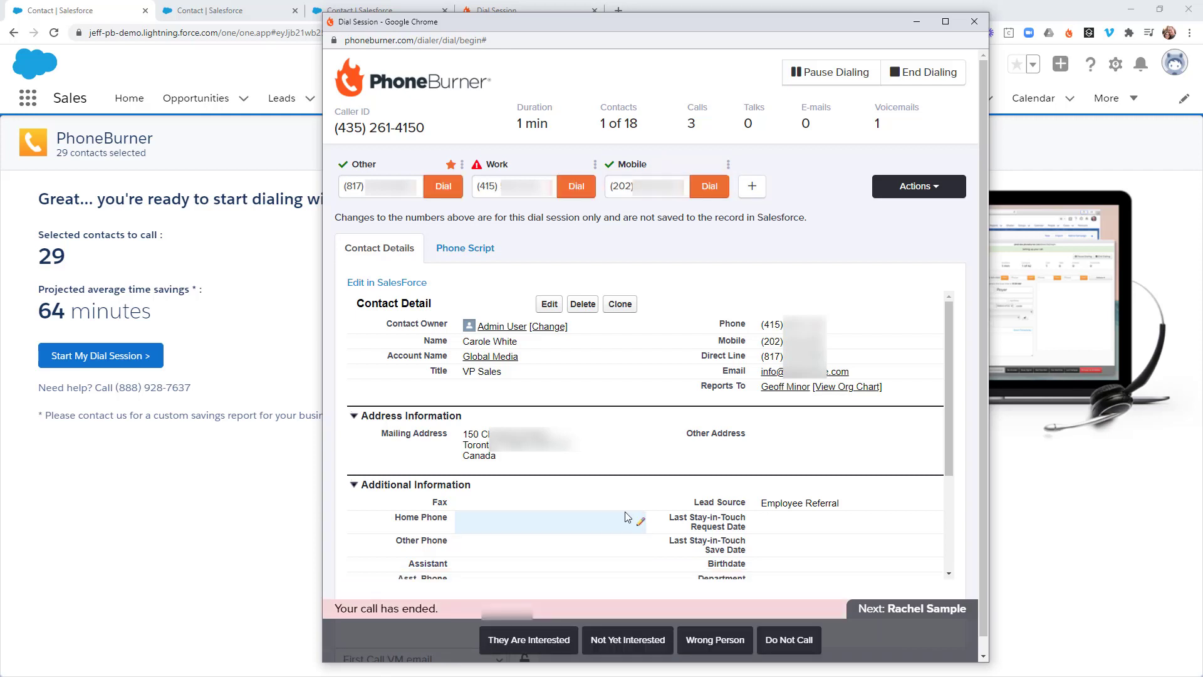
Step: Append 'New' to the first contact's title so it reads 'VP Sales New' and save
scroll(638, 399, down, 1)
scroll(638, 400, up, 1)
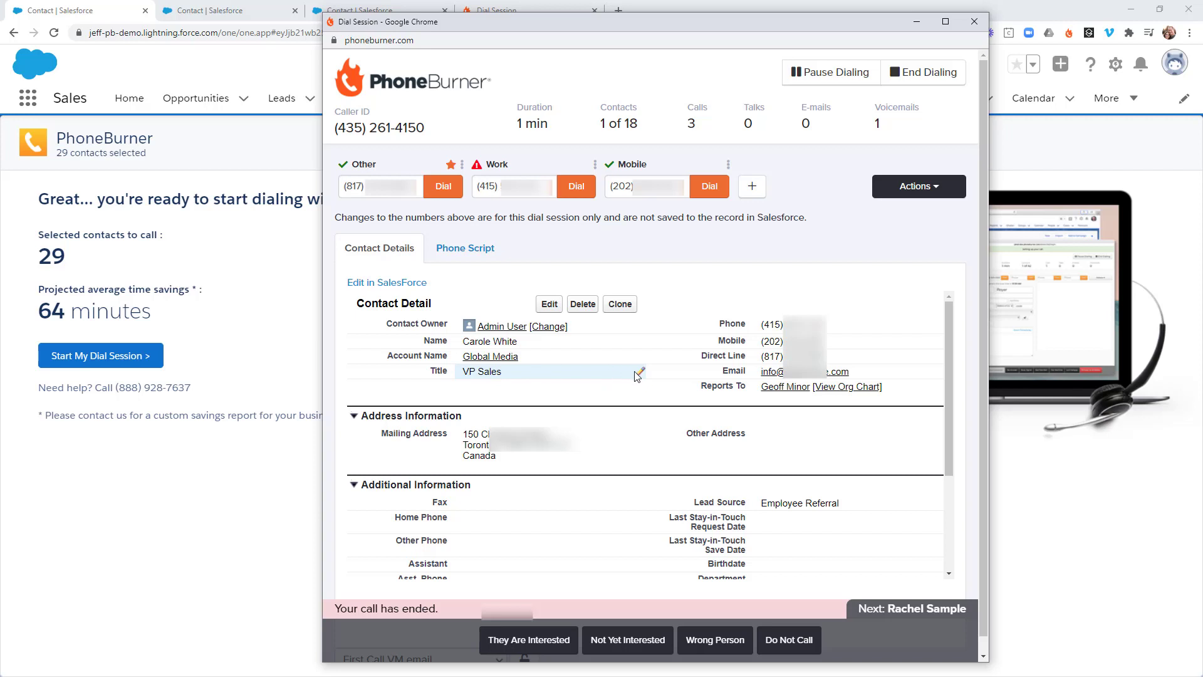
double_click(606, 376)
text(New)
click(553, 398)
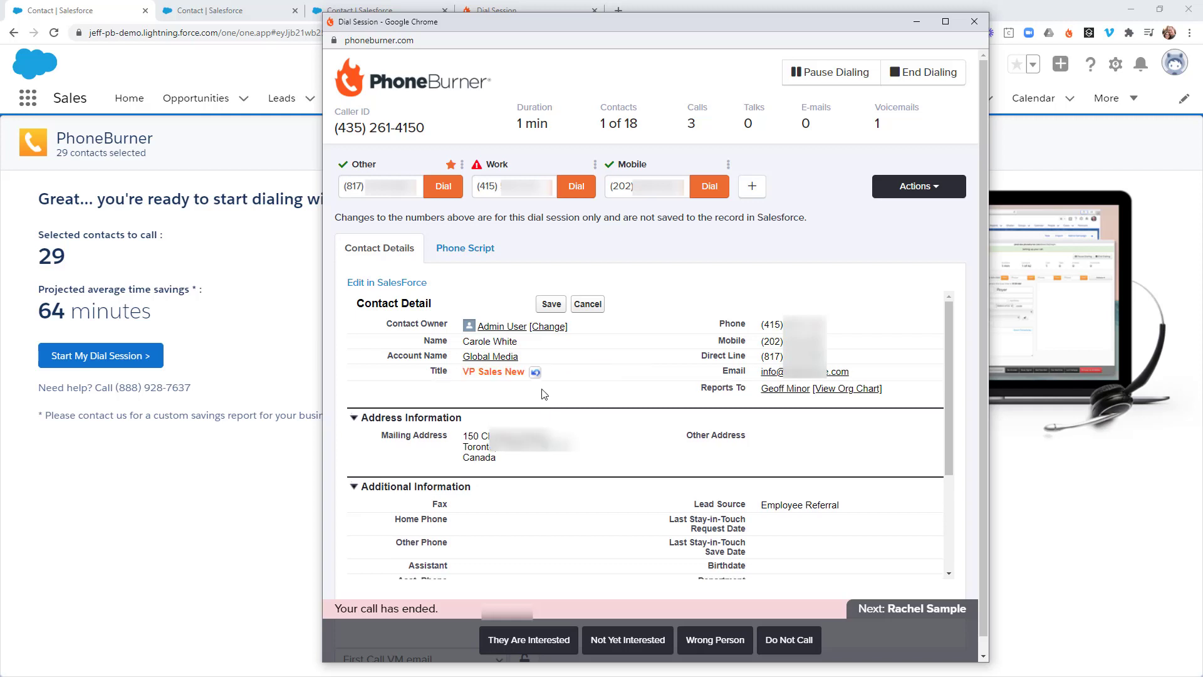
click(551, 304)
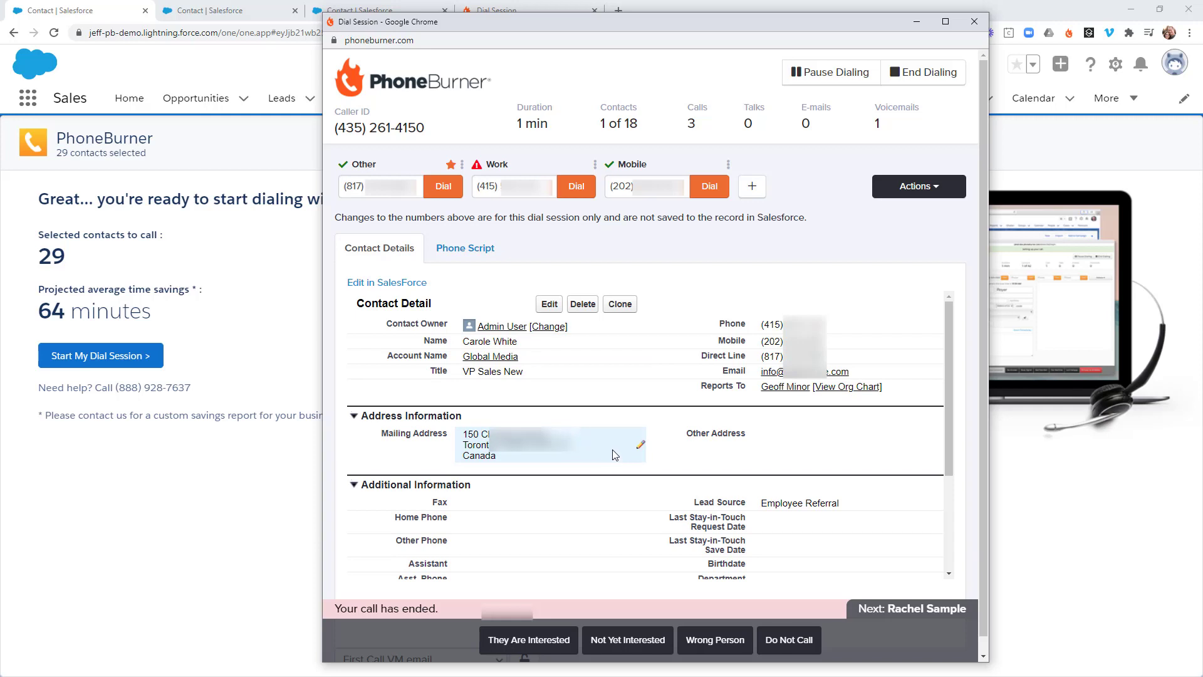
Step: Open the contact's Salesforce record and review its Details, showing title 'VP Sales New'
click(386, 283)
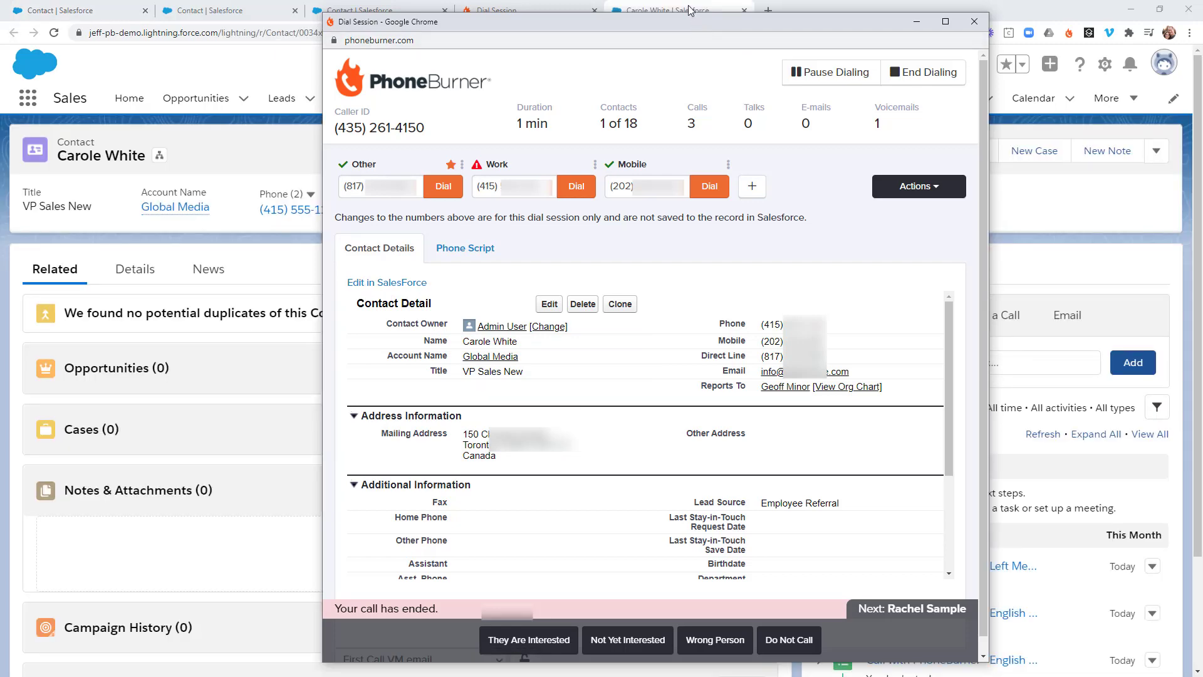
click(689, 9)
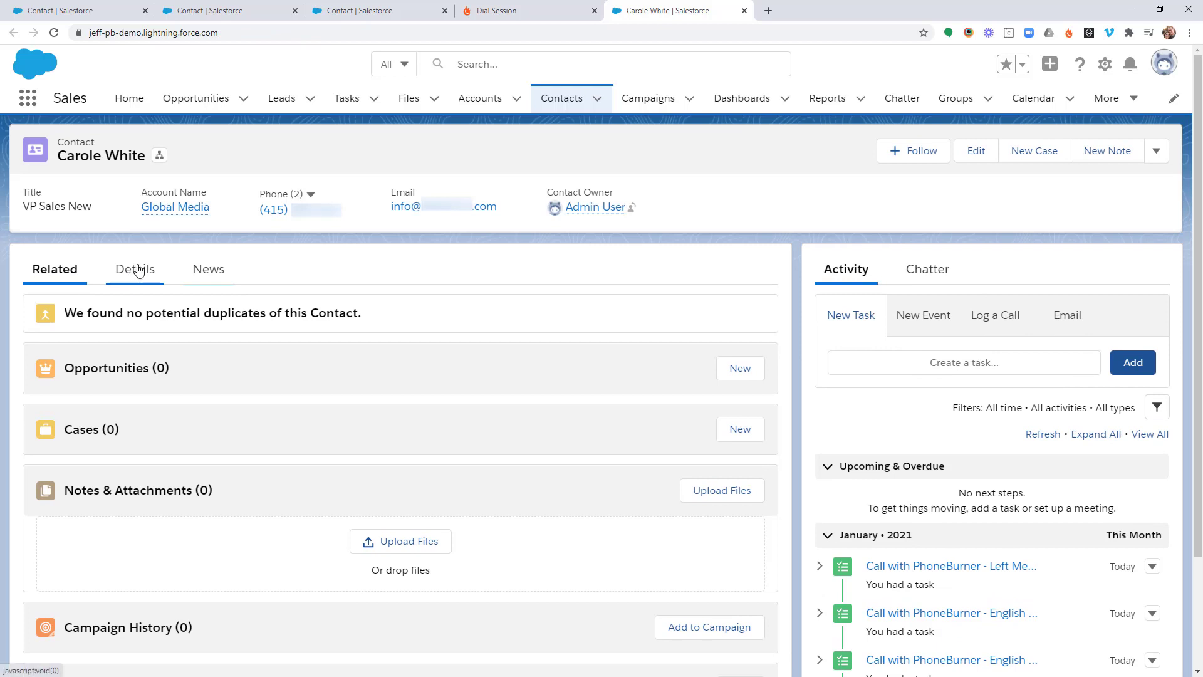
click(134, 268)
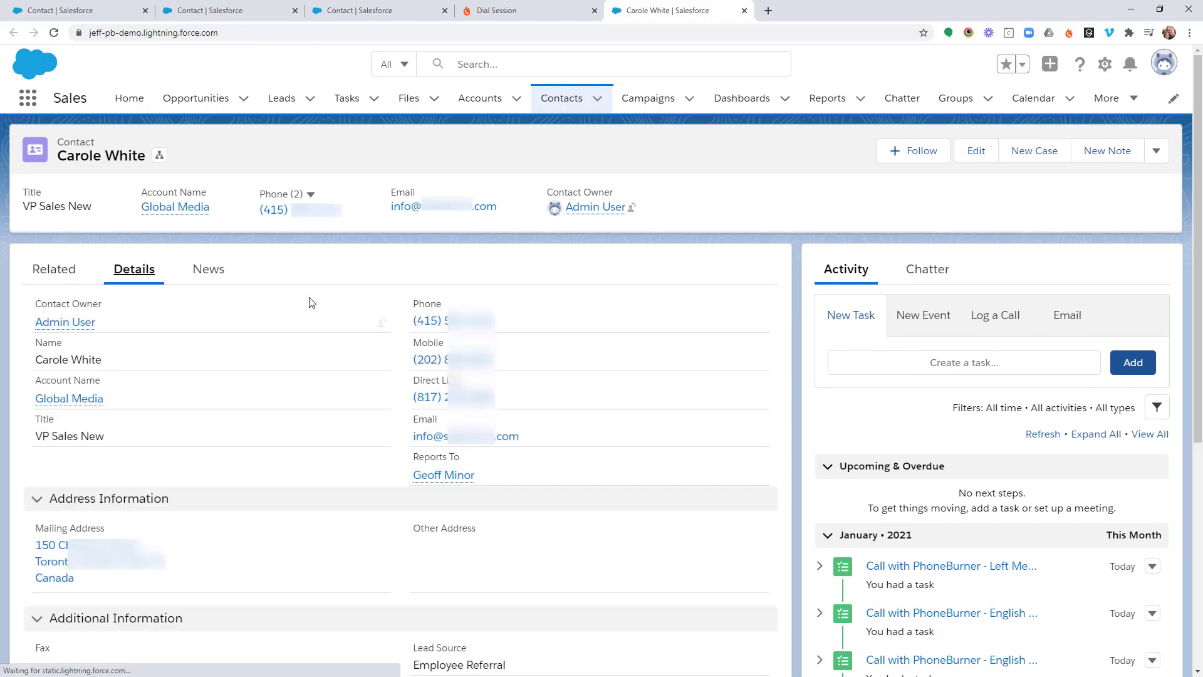
scroll(211, 284, down, 1)
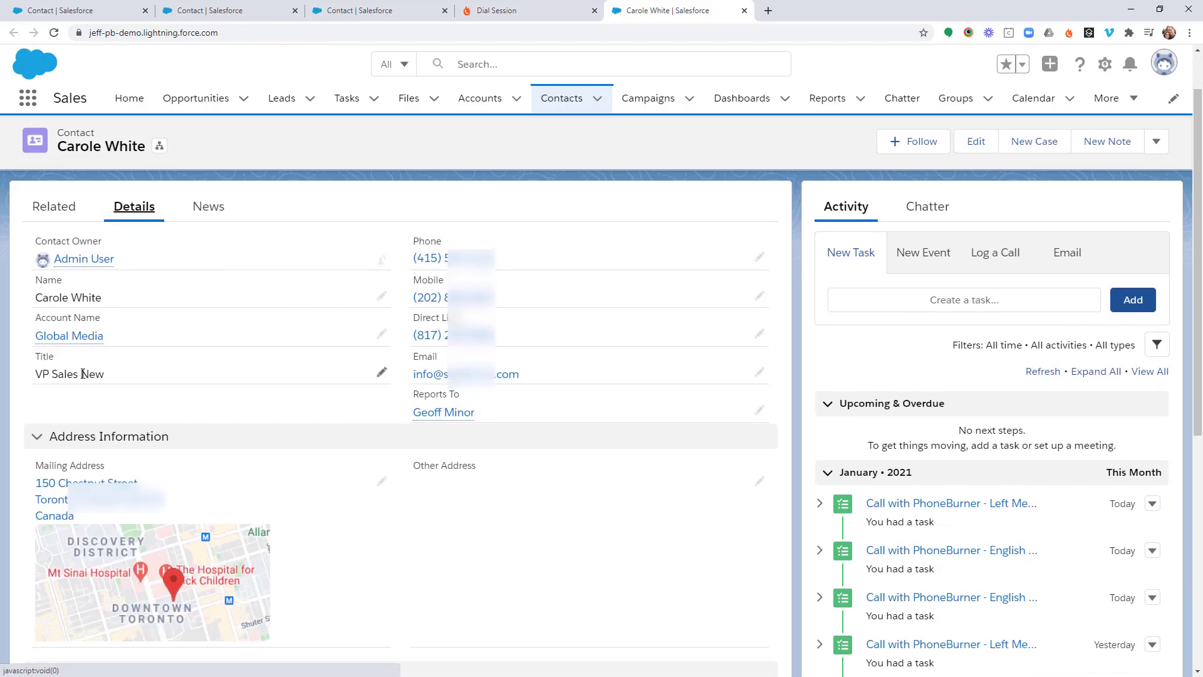
scroll(498, 401, up, 1)
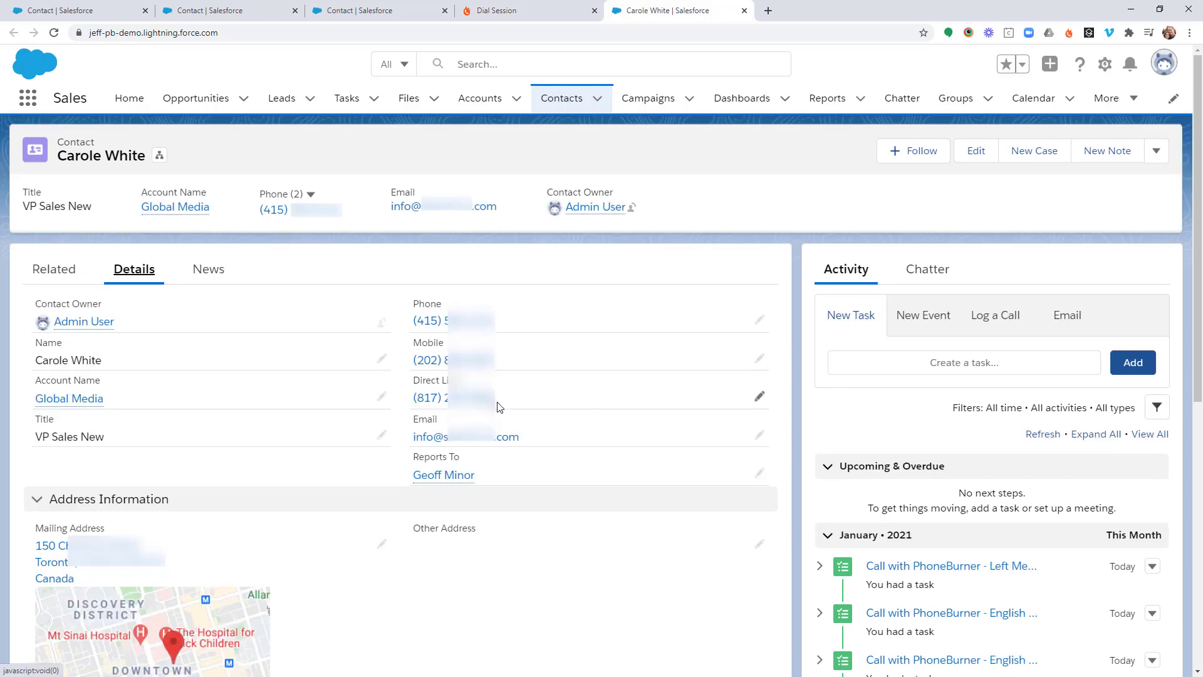
scroll(667, 391, down, 1)
scroll(668, 391, down, 2)
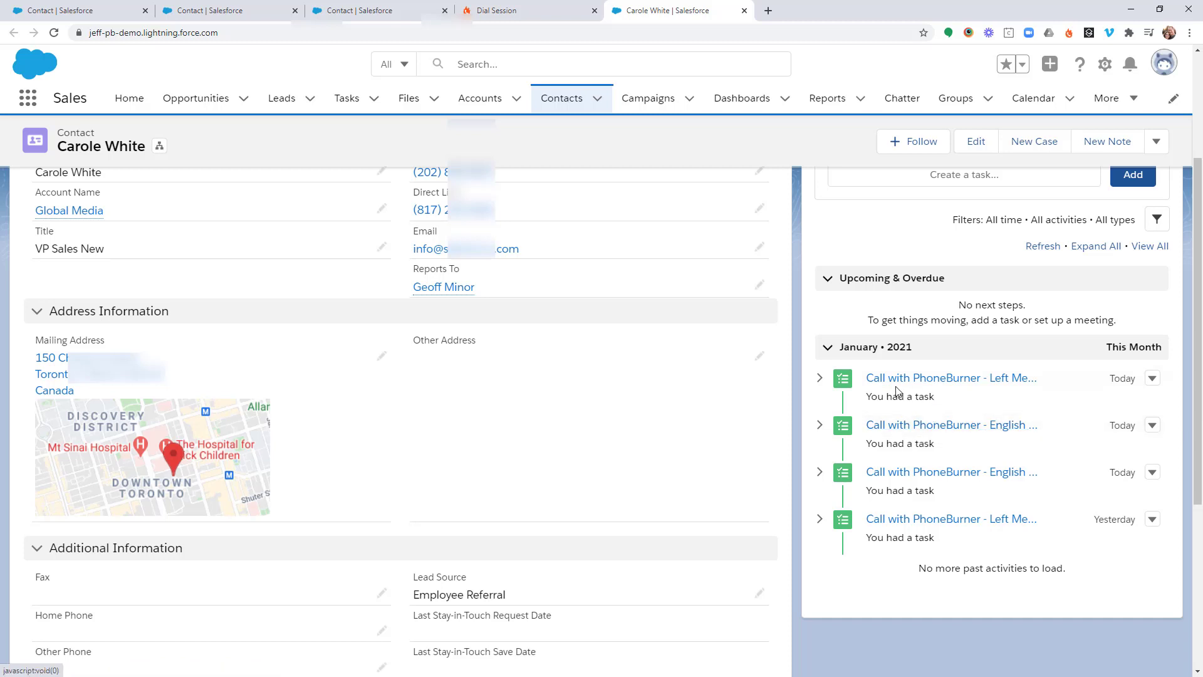
Step: Review the completed Left Message call task, then restore the dial session window
click(951, 379)
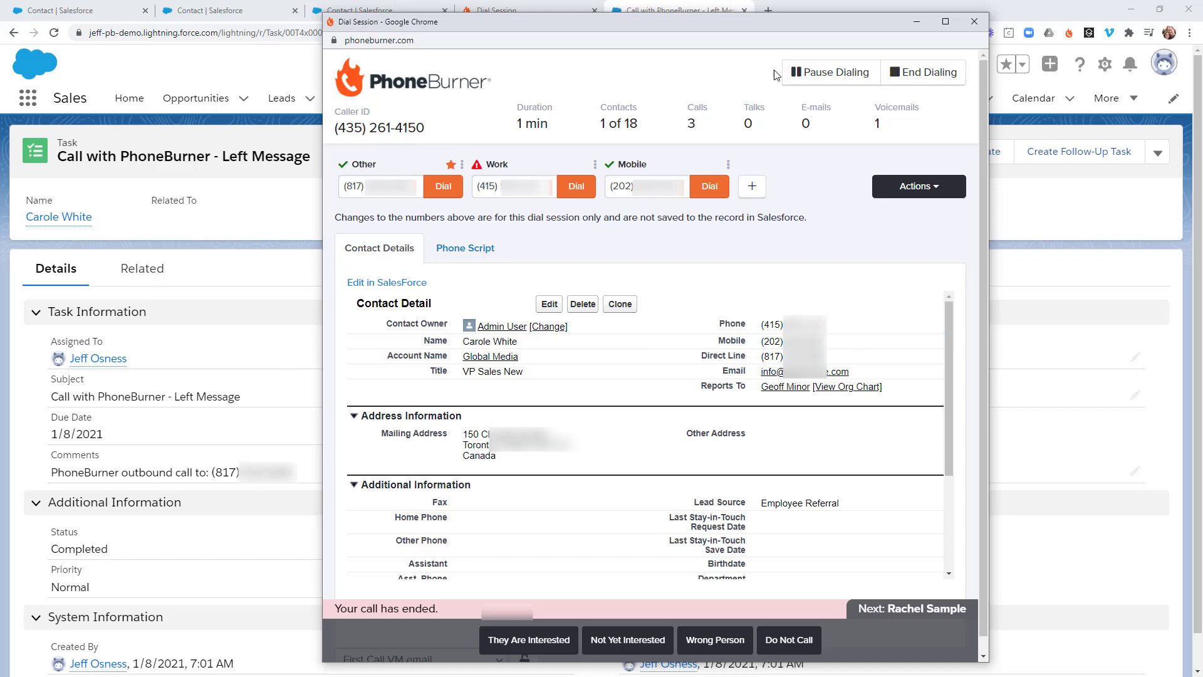
drag(806, 23, 536, 25)
click(814, 313)
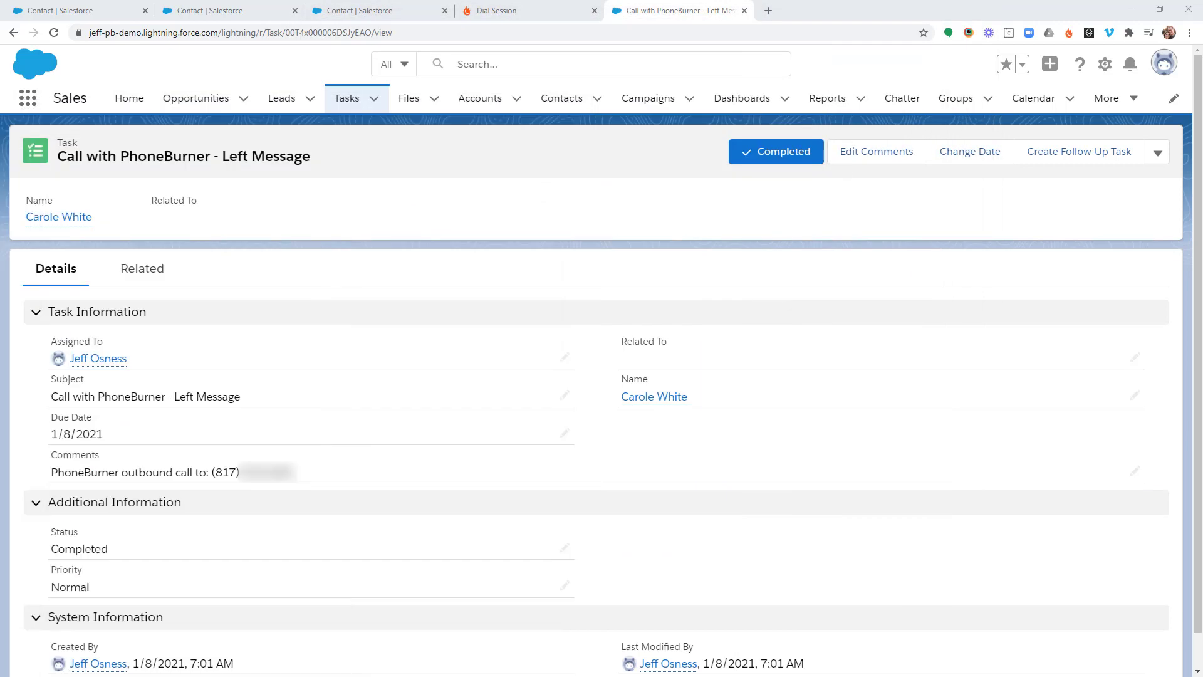
scroll(262, 367, down, 1)
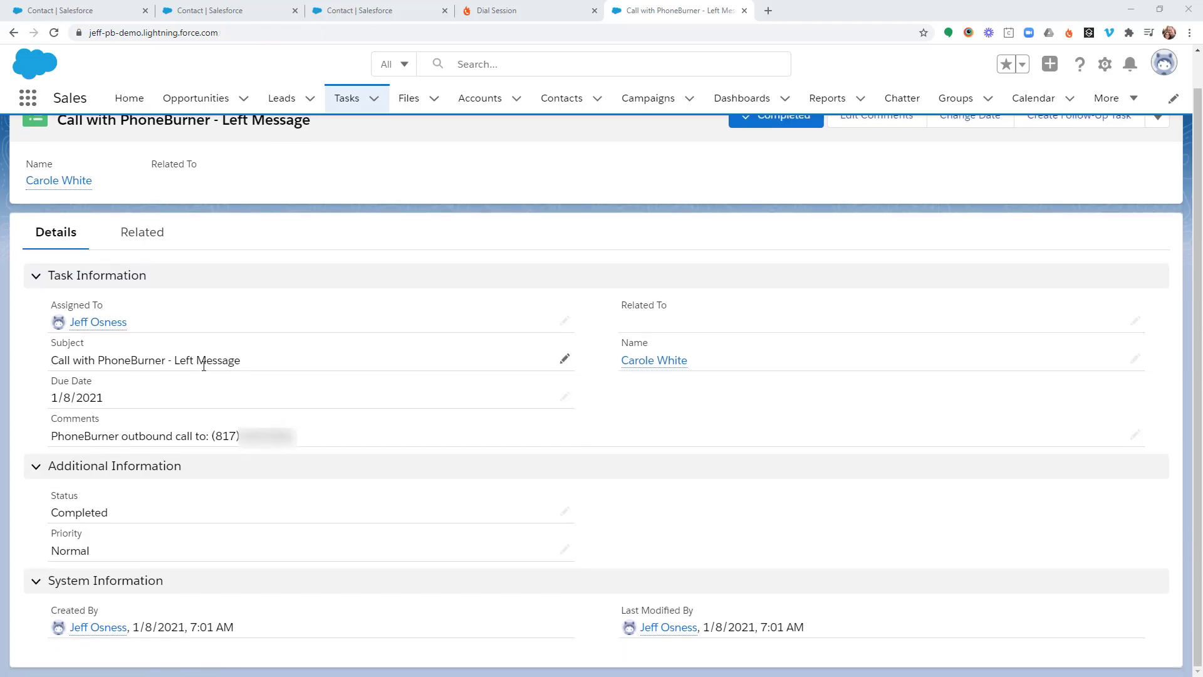
scroll(204, 367, up, 1)
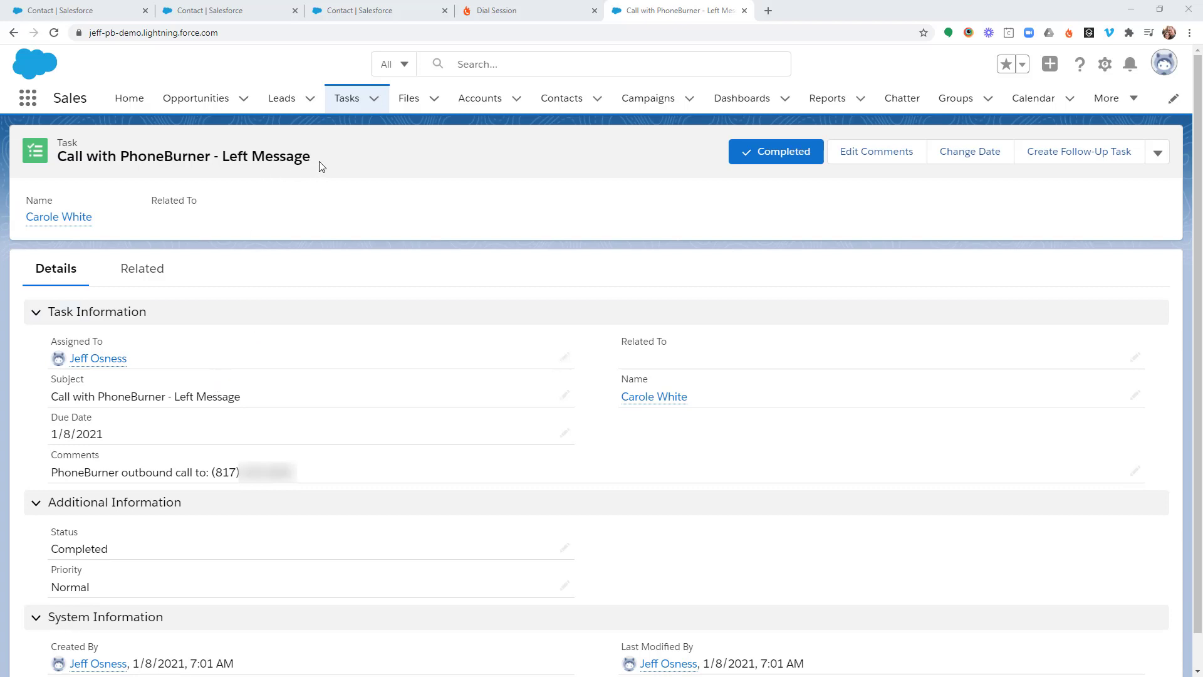
drag(320, 164, 226, 158)
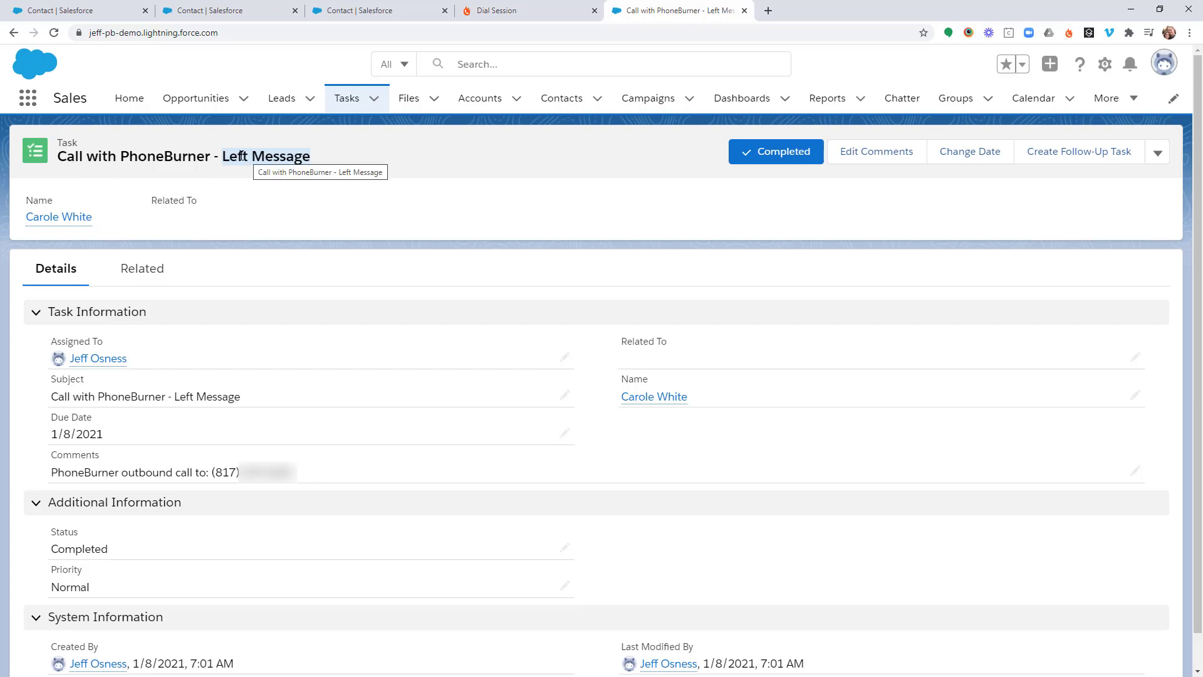
drag(629, 18, 733, 14)
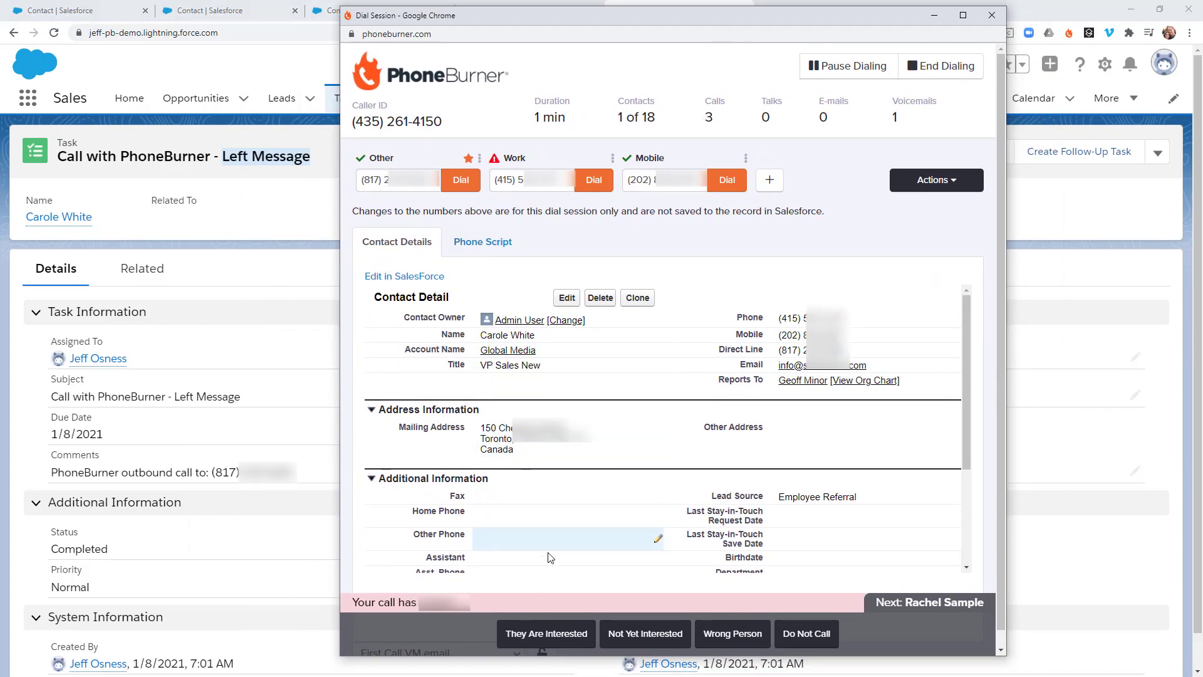
Step: Mark the first contact as interested, then log the second contact's call as voicemail
click(546, 634)
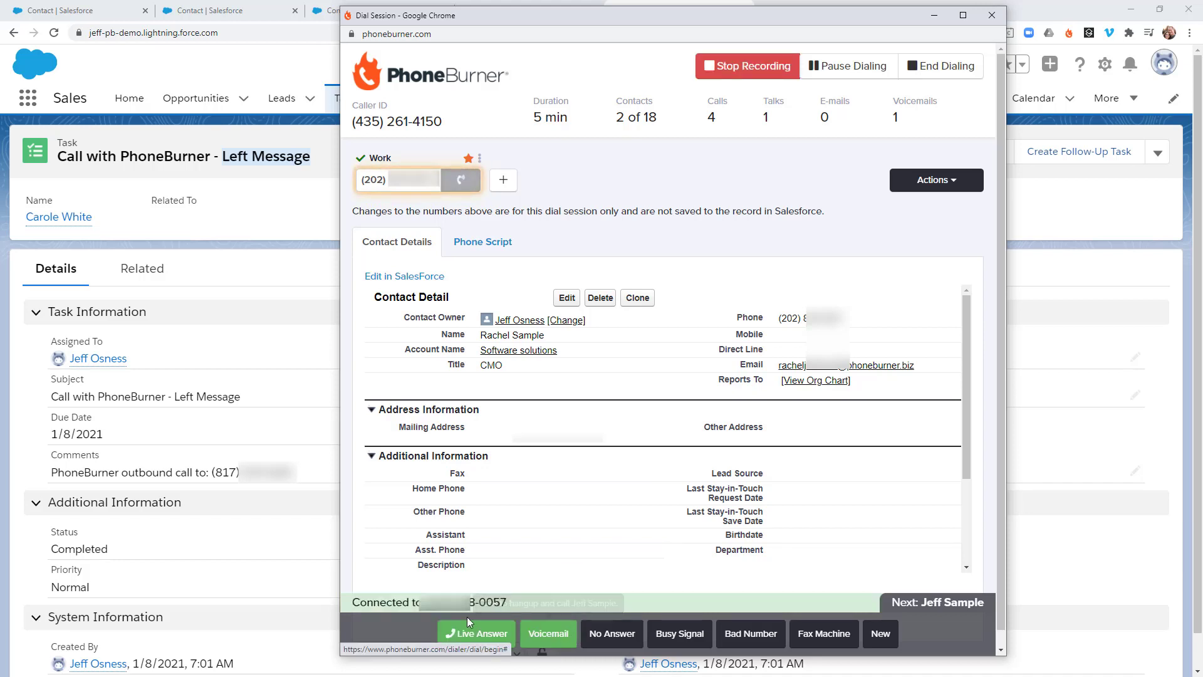
click(549, 636)
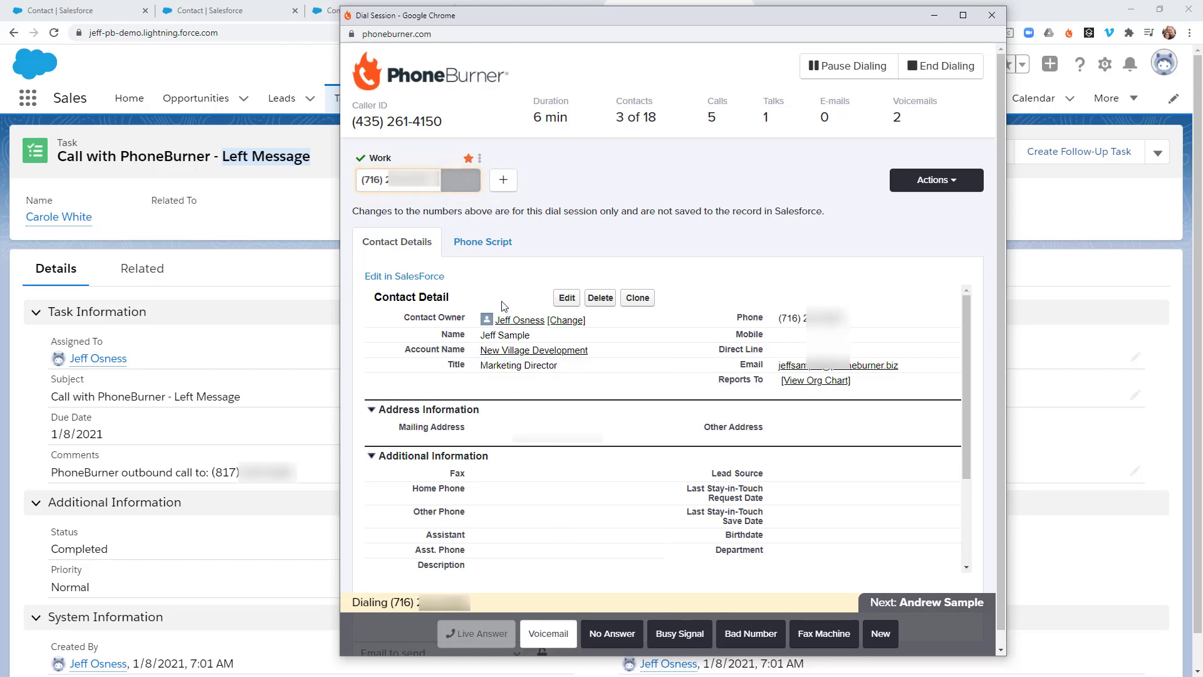
Step: Review the phone script, disposition contact 3 as Voicemail, then mark contact 4's call No Answer
click(468, 244)
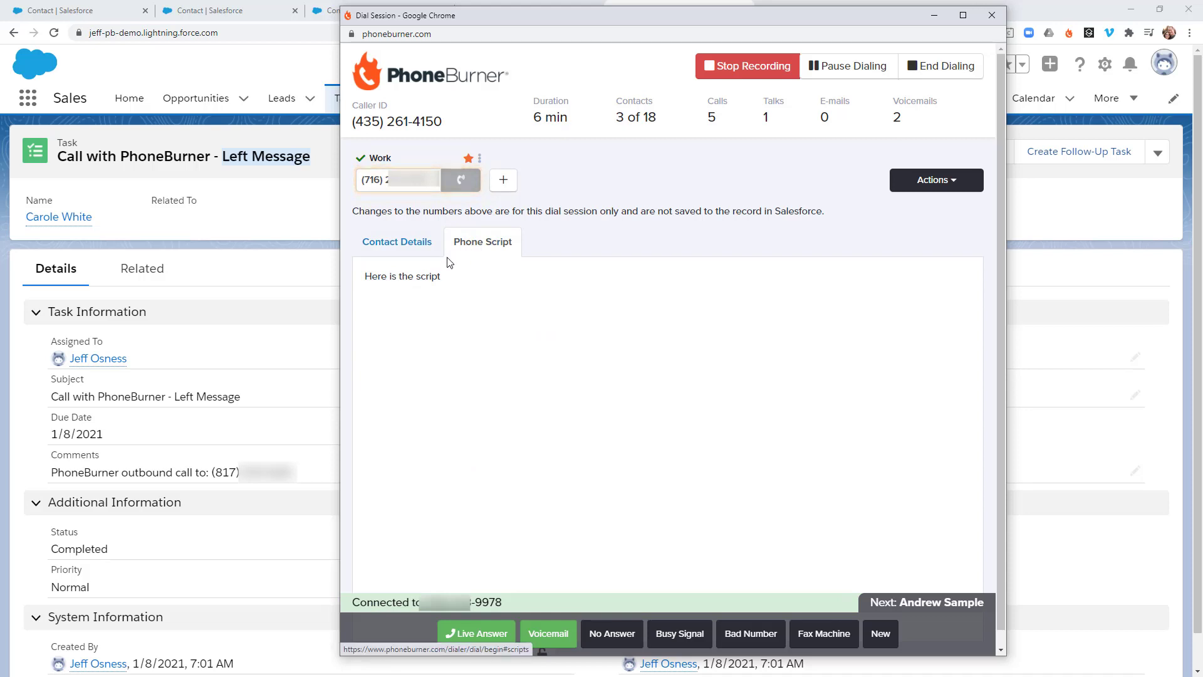
click(408, 245)
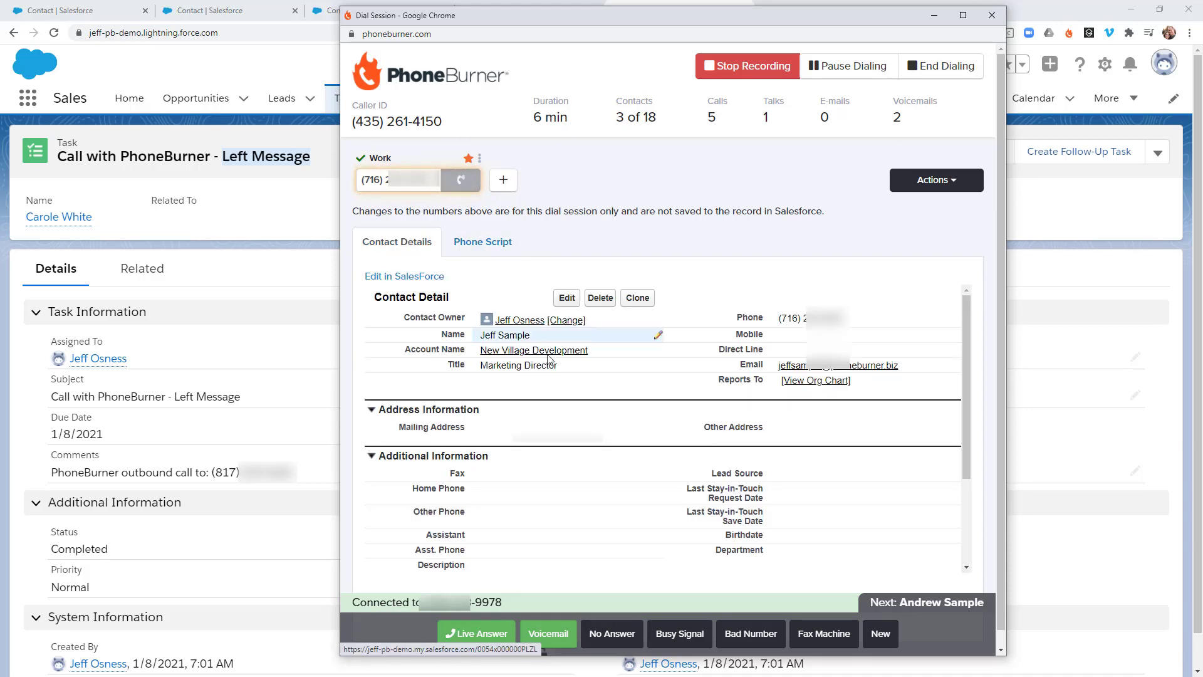
click(551, 634)
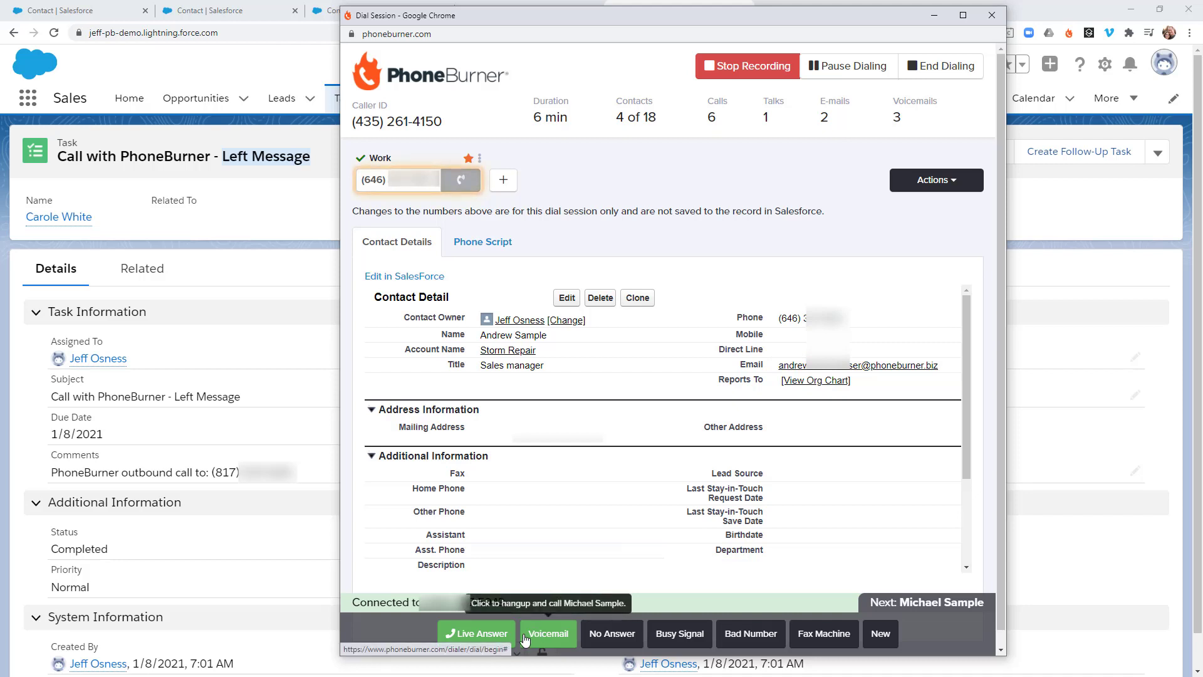
click(586, 640)
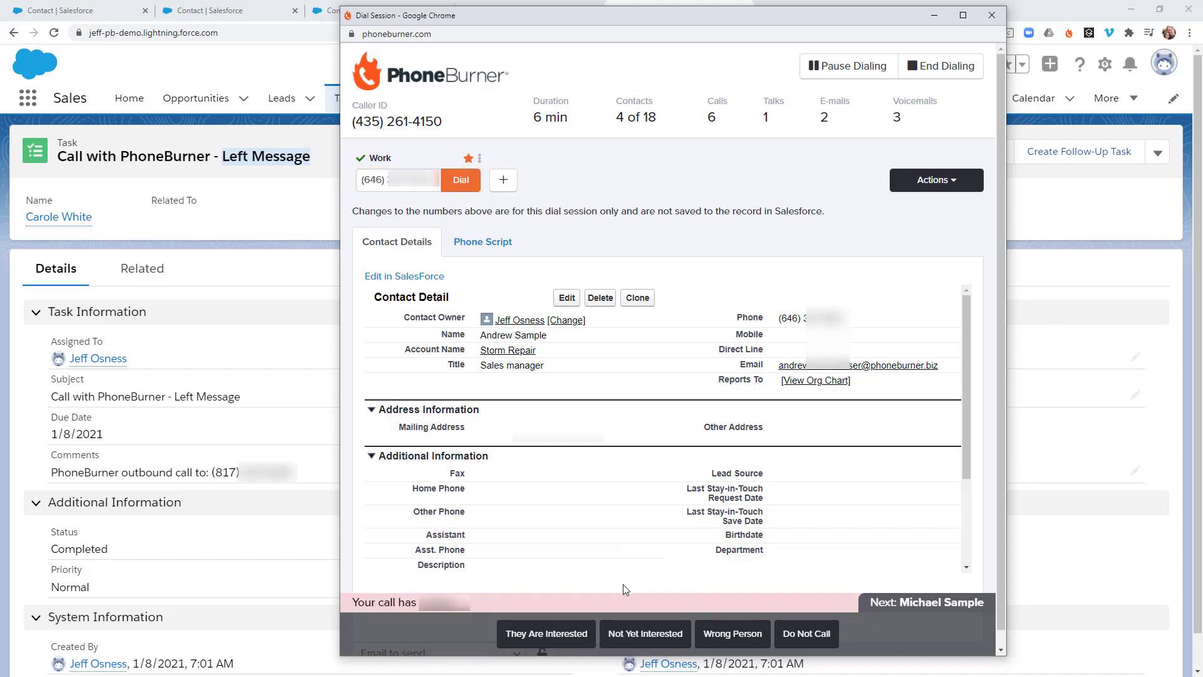